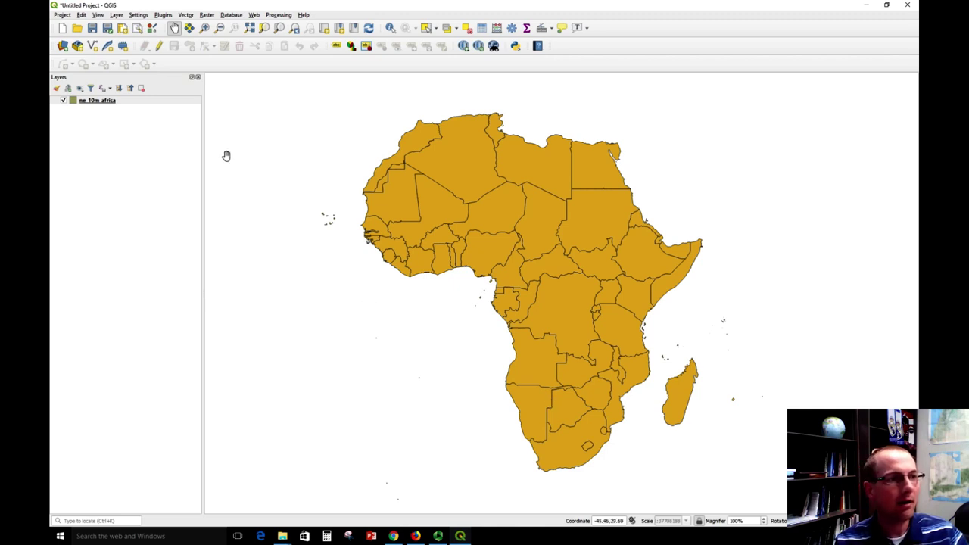
# Step: Open the ne_10m_africa layer's Symbology properties and enlarge the dialog to show all favourite symbols
pyautogui.click(170, 102)
pyautogui.rightClick(170, 101)
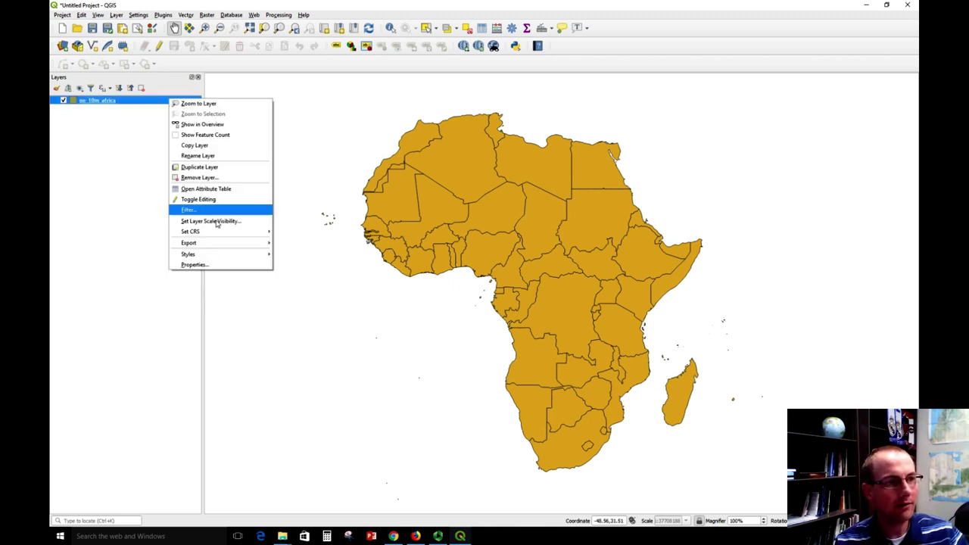
pyautogui.click(194, 265)
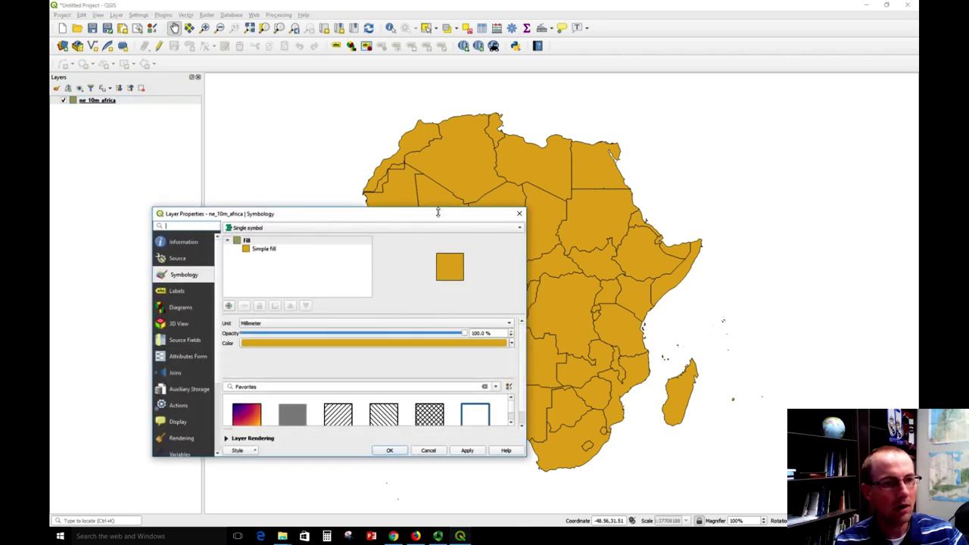
pyautogui.moveTo(439, 210); pyautogui.dragTo(445, 87)
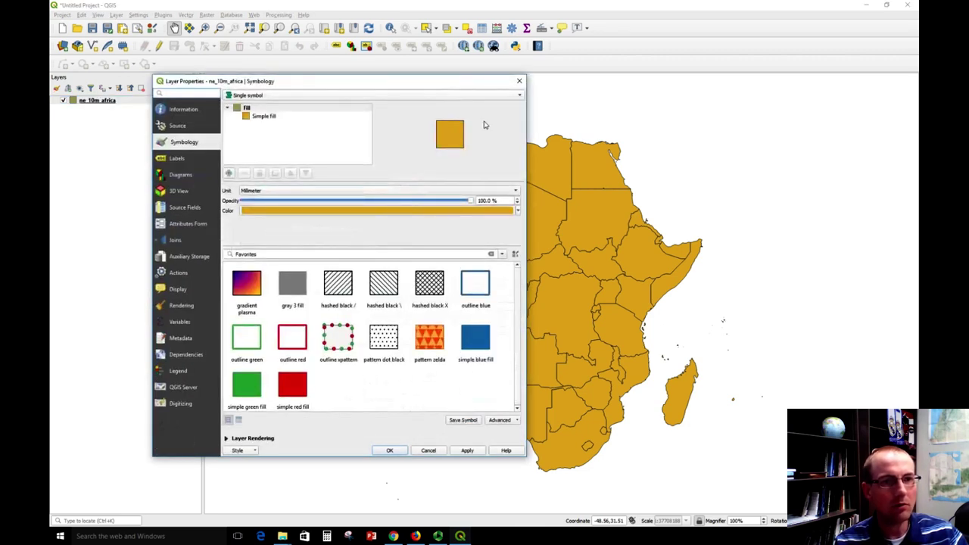
pyautogui.click(422, 98)
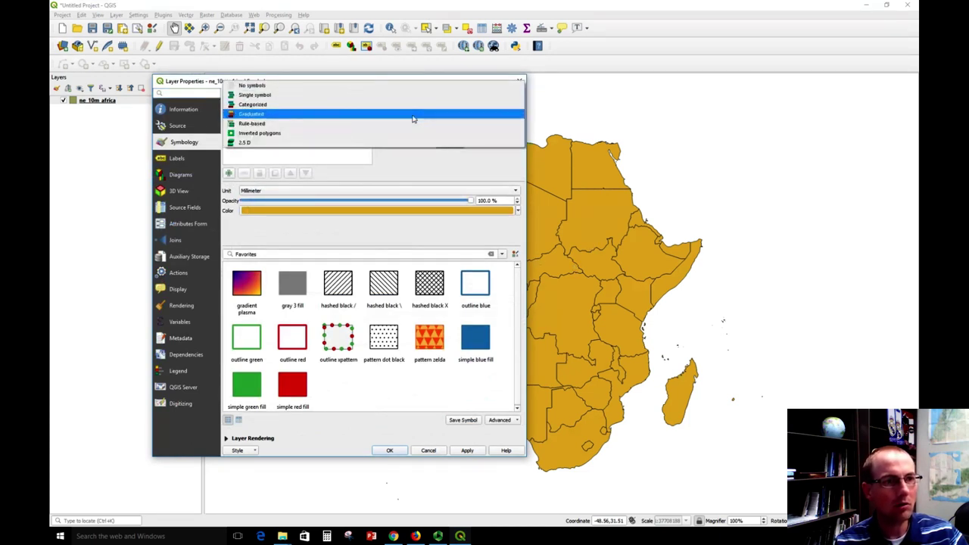
# Step: Switch ne_10m_africa to Graduated symbology classified on POP_EST with 4 classes instead of 5
pyautogui.click(413, 117)
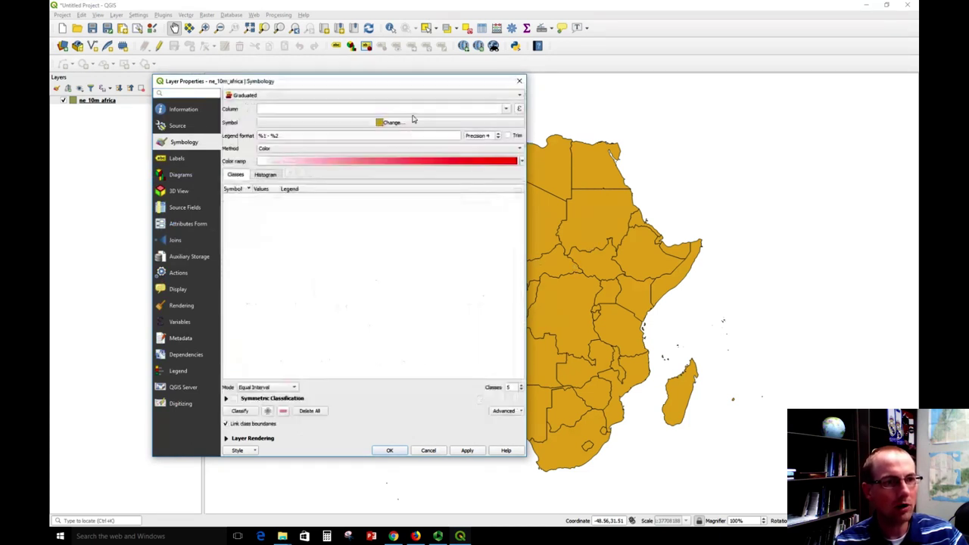
pyautogui.click(506, 109)
pyautogui.moveTo(509, 135); pyautogui.dragTo(499, 169)
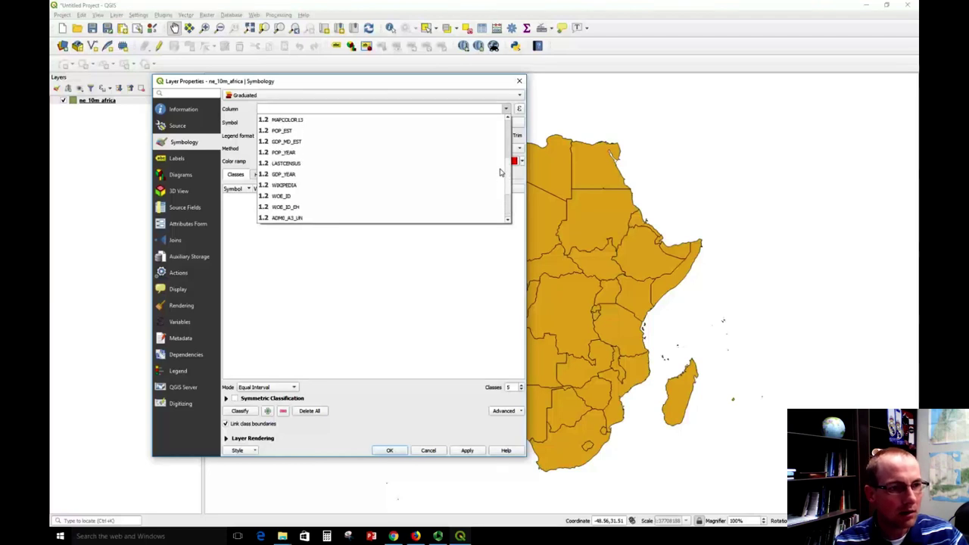
pyautogui.click(282, 131)
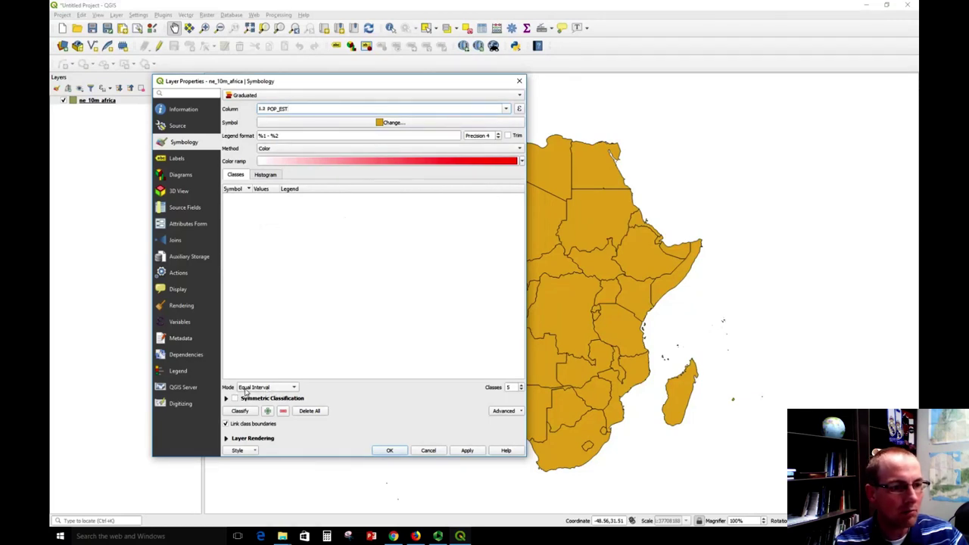
pyautogui.click(521, 390)
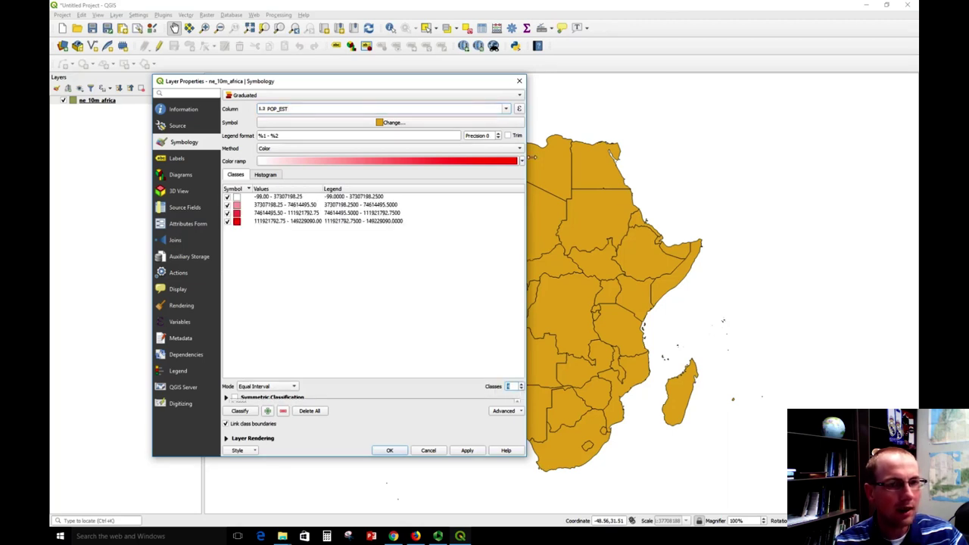
# Step: Apply the Purples colour ramp to the four classes, then replace it with the pink-to-purple RdPu ramp
pyautogui.click(522, 161)
pyautogui.moveTo(333, 280)
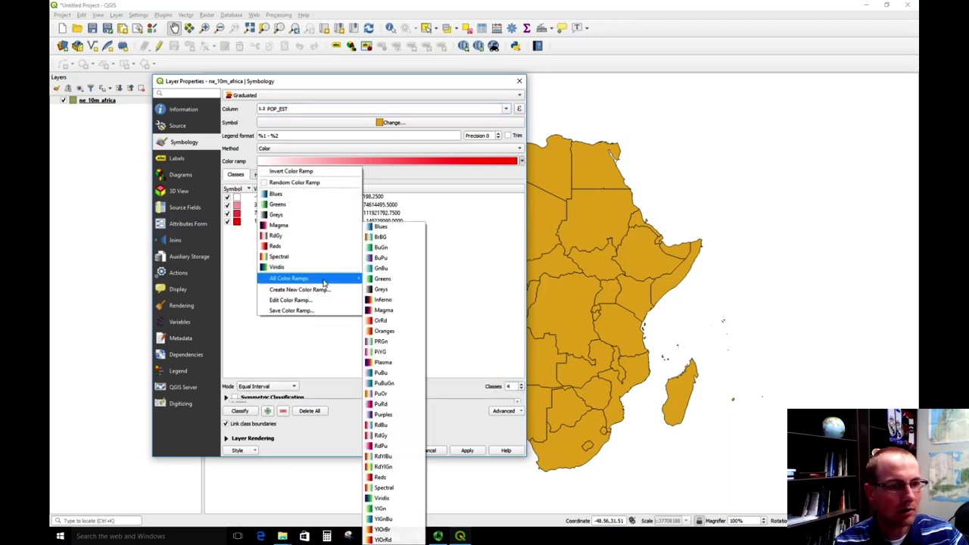
pyautogui.click(391, 416)
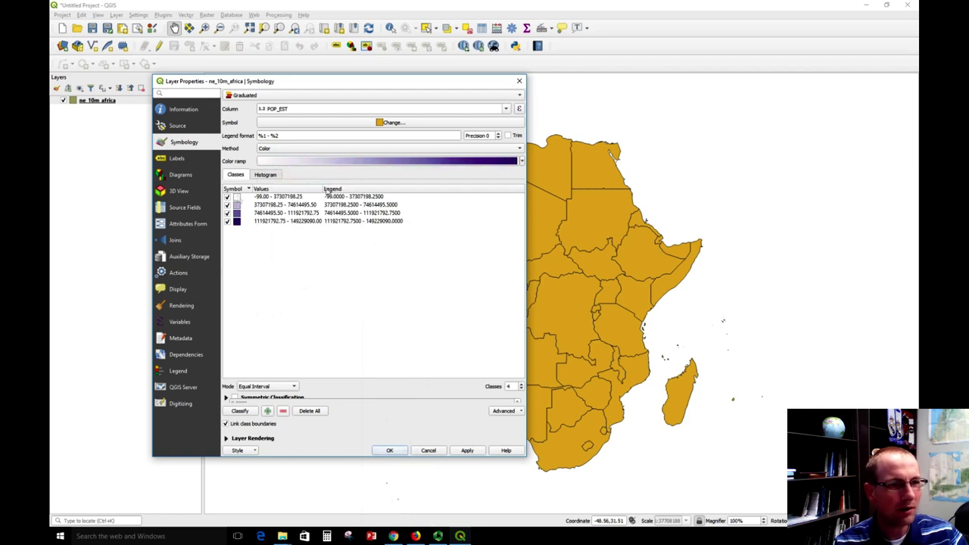
pyautogui.click(521, 161)
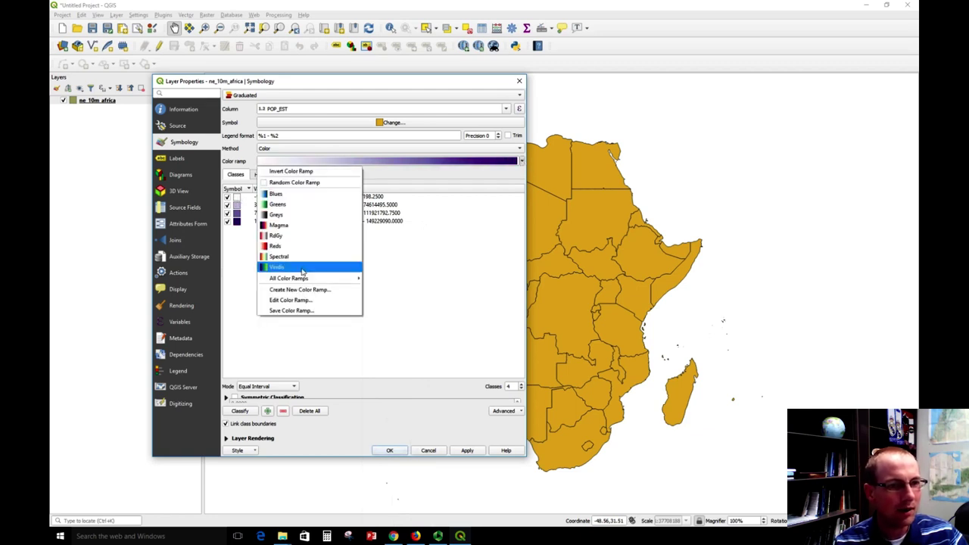
pyautogui.moveTo(304, 278)
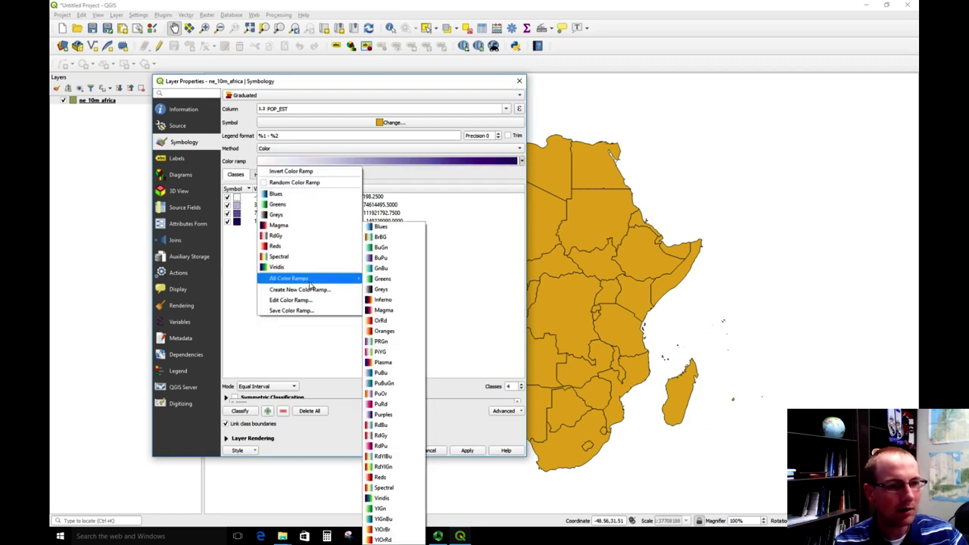
pyautogui.click(384, 447)
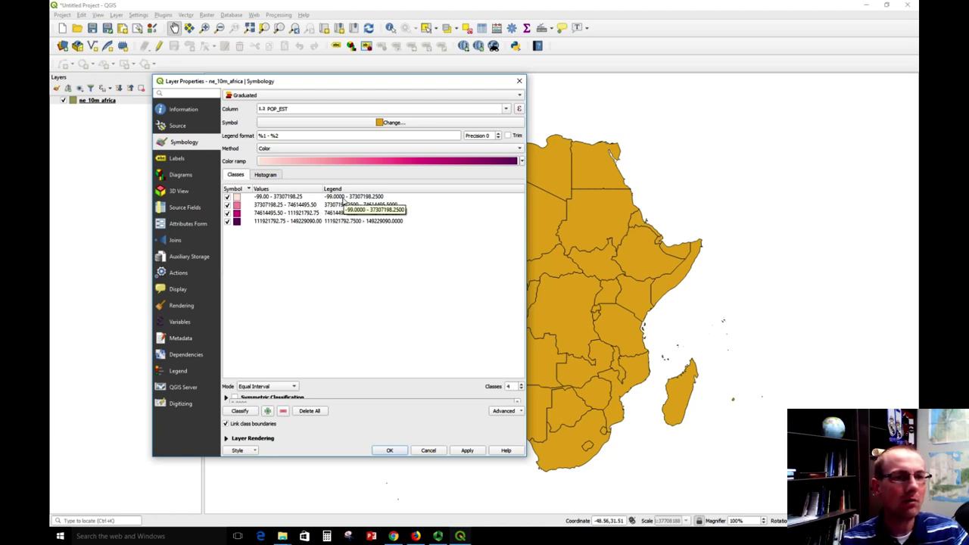
# Step: Set the upper bounds of the first two classes to 37000000 and 75000000
pyautogui.doubleClick(301, 201)
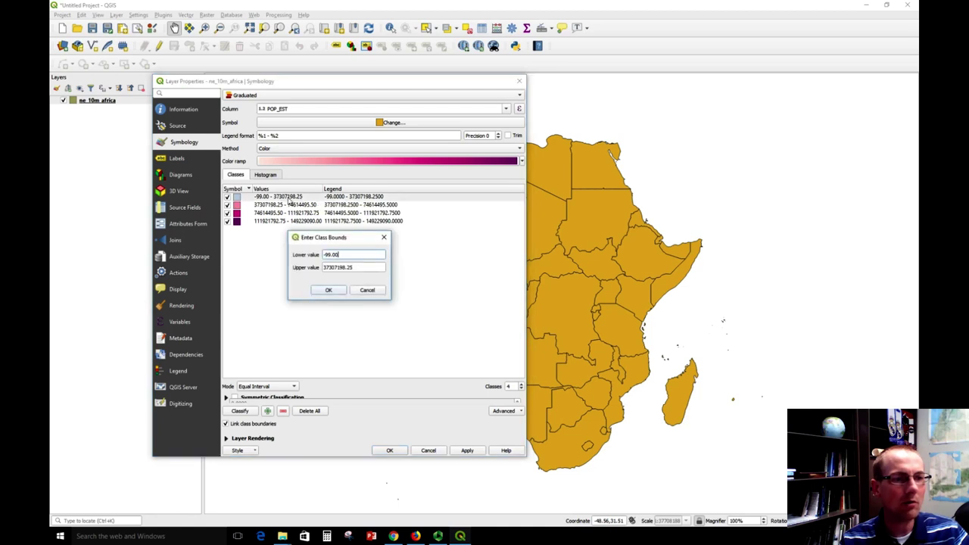
pyautogui.moveTo(356, 269); pyautogui.dragTo(303, 271)
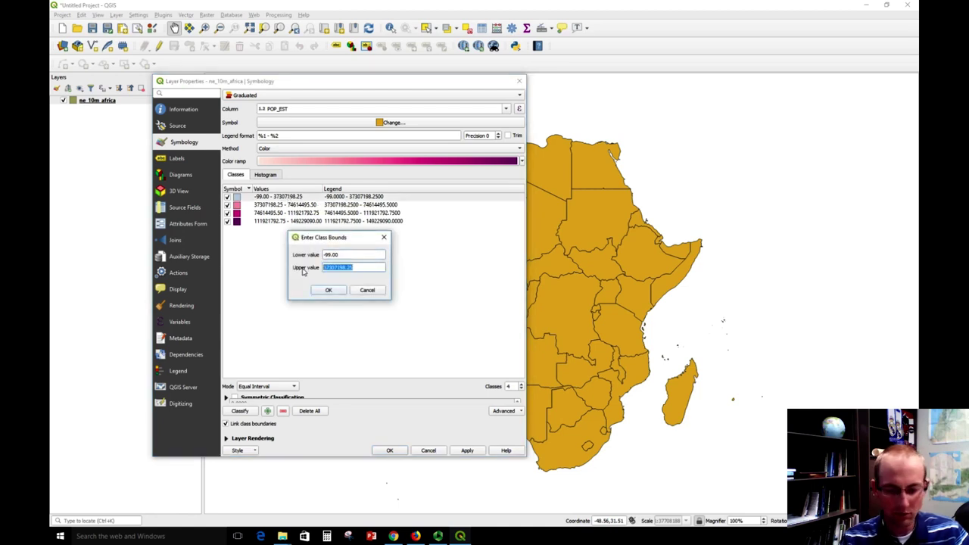
pyautogui.write('37000000')
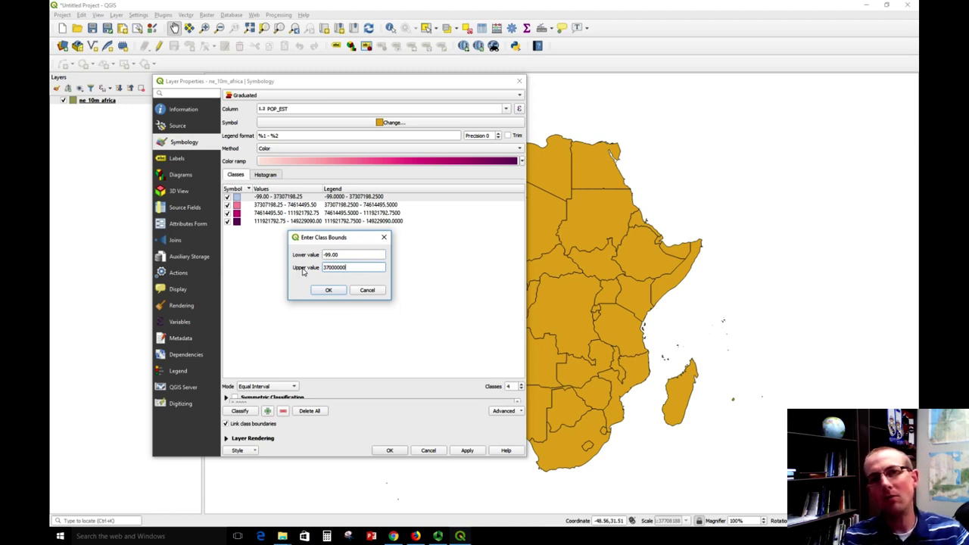
pyautogui.press('Return')
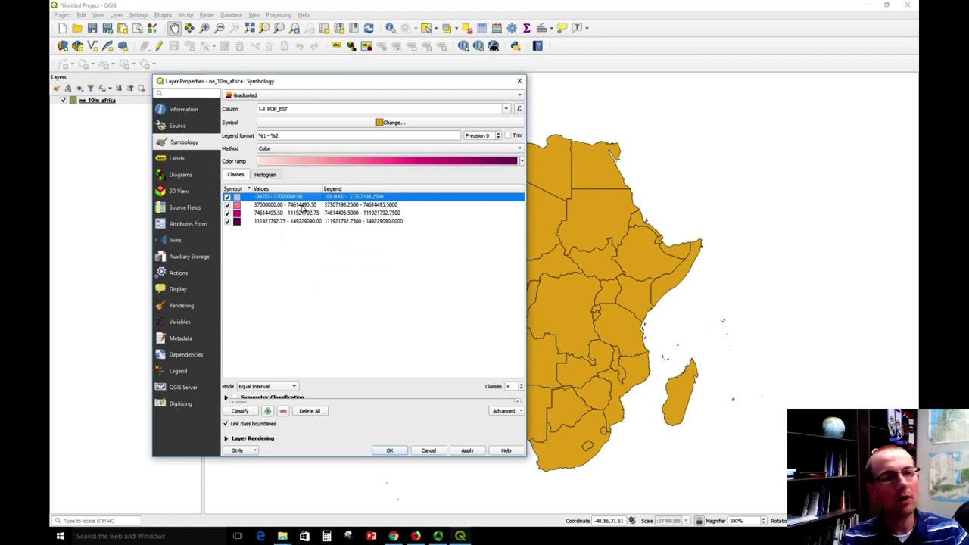
pyautogui.doubleClick(304, 209)
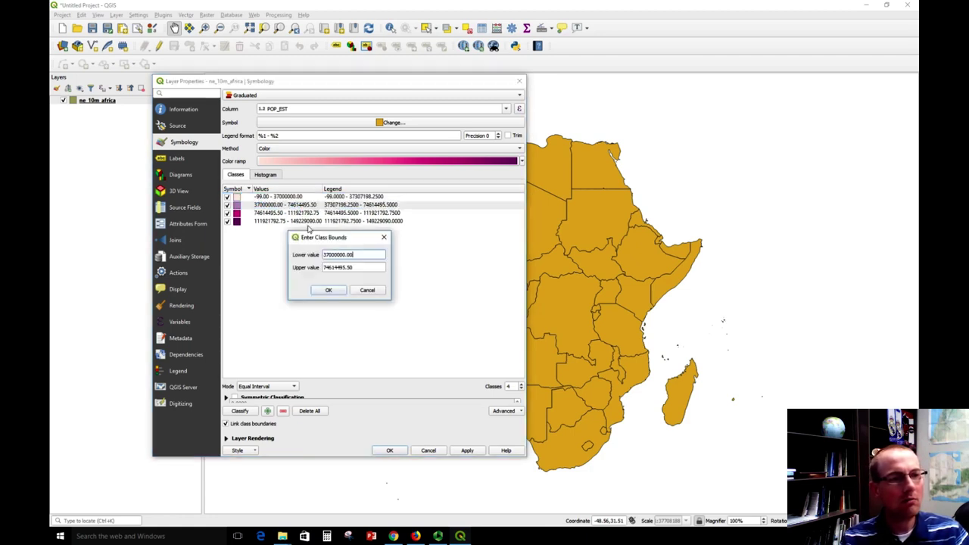
pyautogui.moveTo(356, 268); pyautogui.dragTo(327, 274)
pyautogui.write('75')
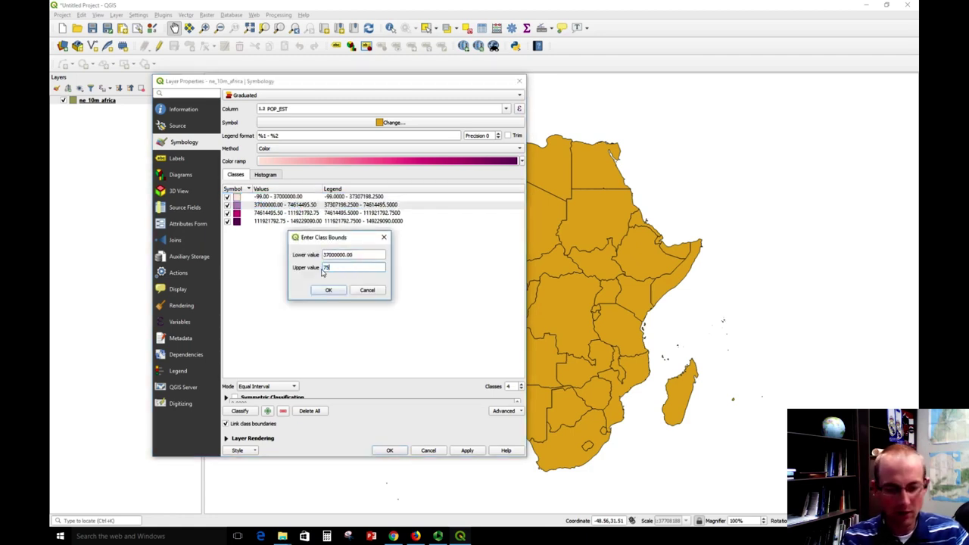
pyautogui.write('000000')
pyautogui.press('Return')
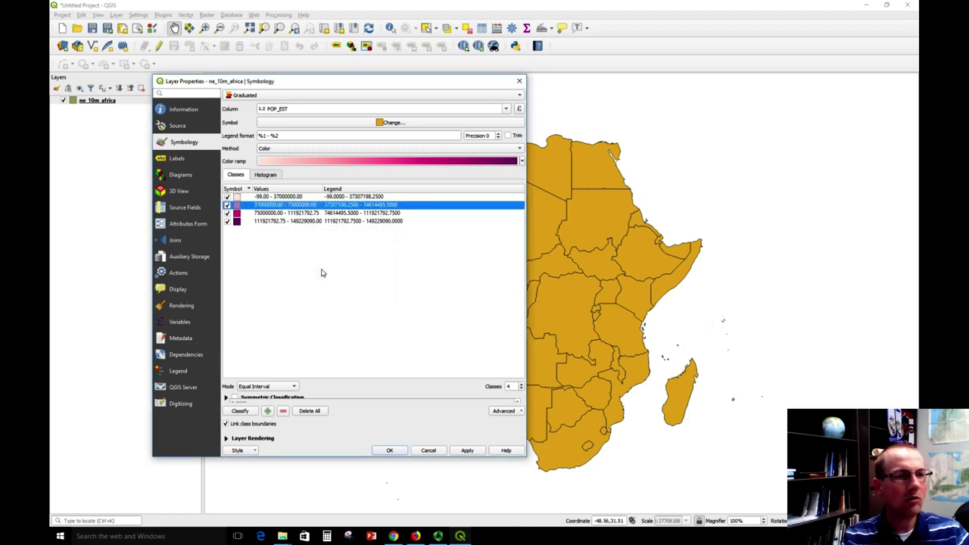
# Step: Set the third class's upper bound to 112000000
pyautogui.doubleClick(304, 217)
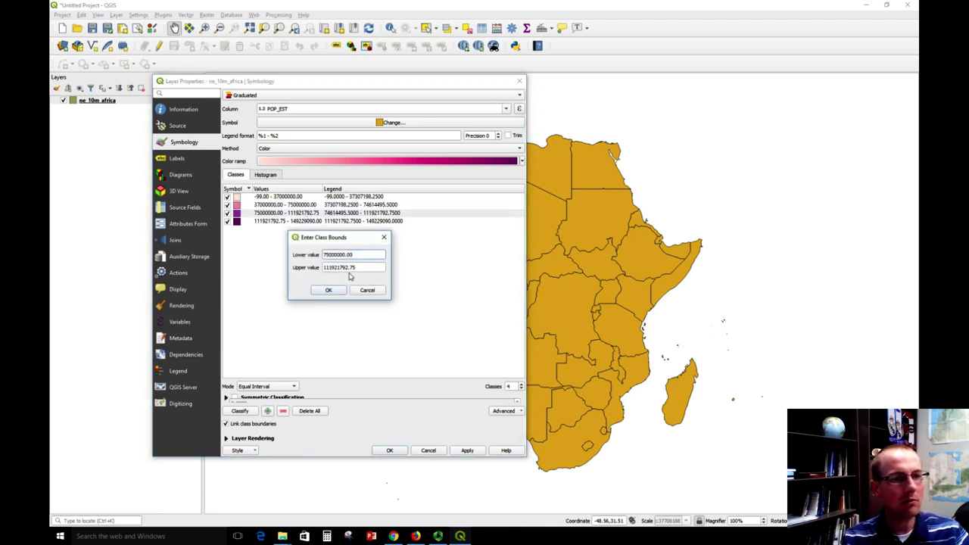
pyautogui.moveTo(363, 273); pyautogui.dragTo(317, 273)
pyautogui.write('11200')
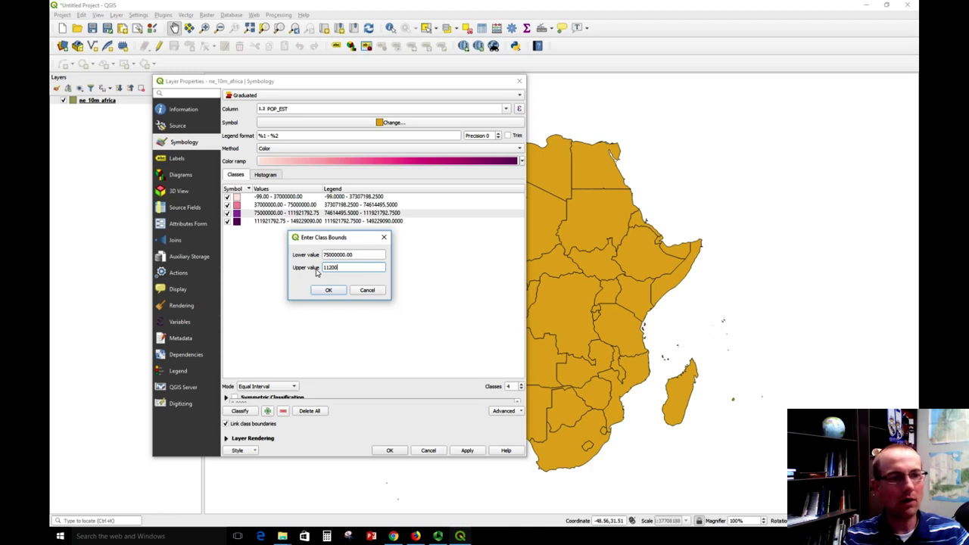
pyautogui.write('0000')
pyautogui.press('Return')
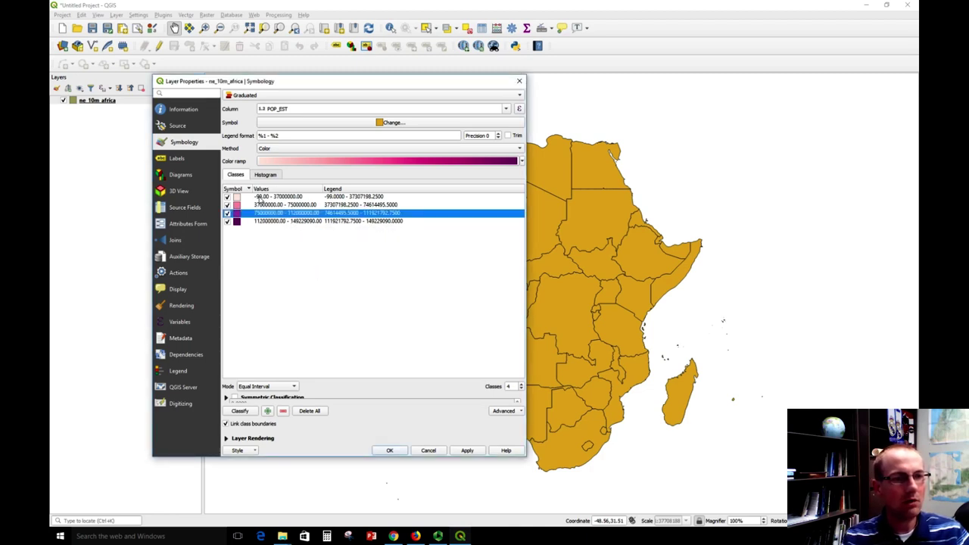
pyautogui.click(374, 198)
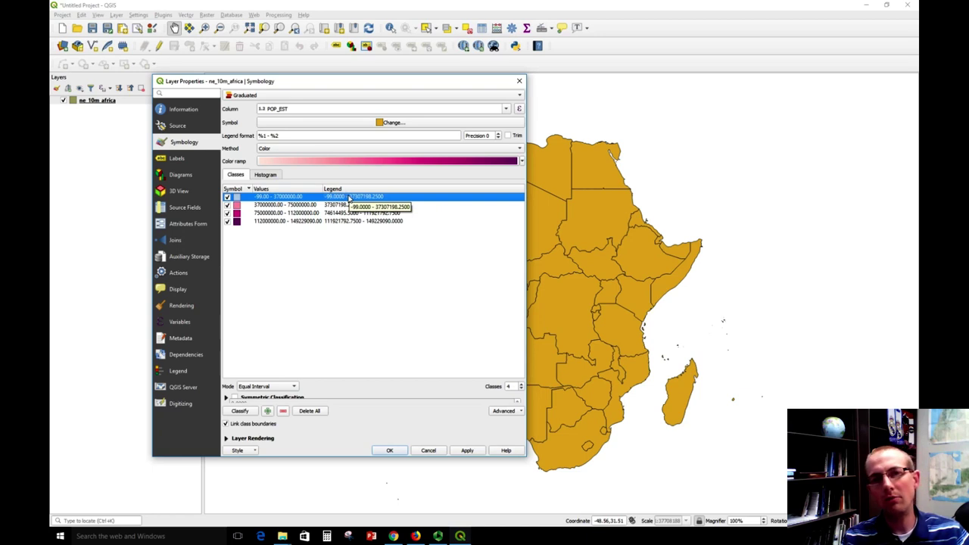
# Step: Label the first two classes 'Fewer than 37 million' and '37 million - 75 million'
pyautogui.doubleClick(350, 198)
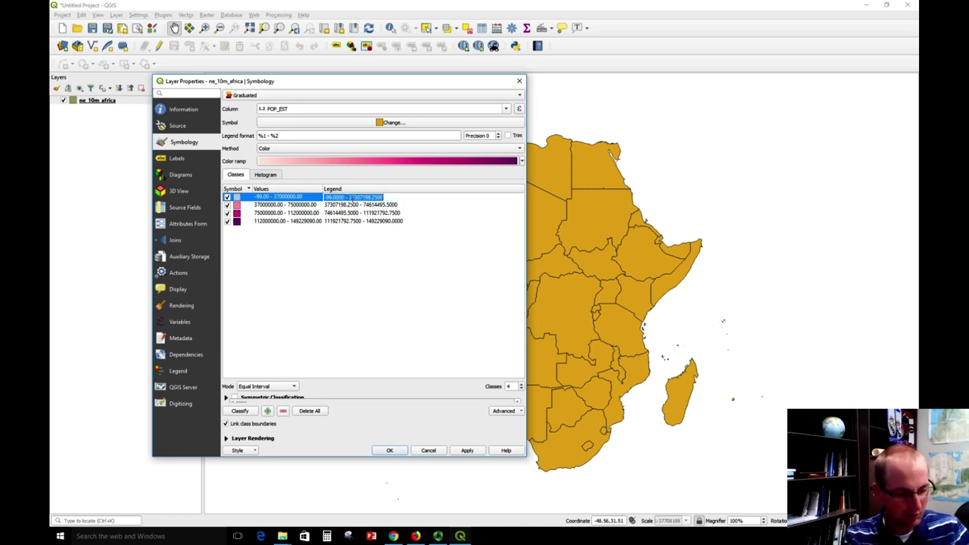
pyautogui.write('Fewer than')
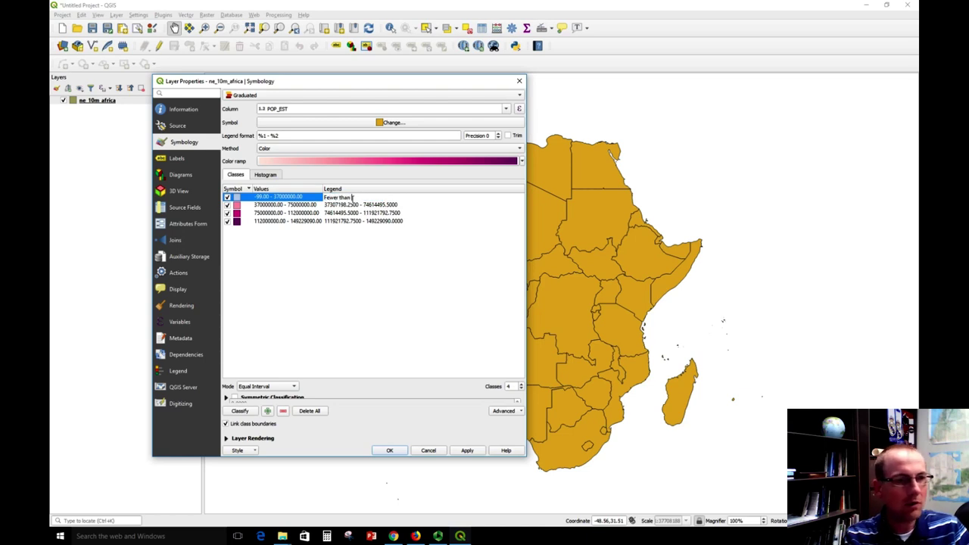
pyautogui.write(' 37 million')
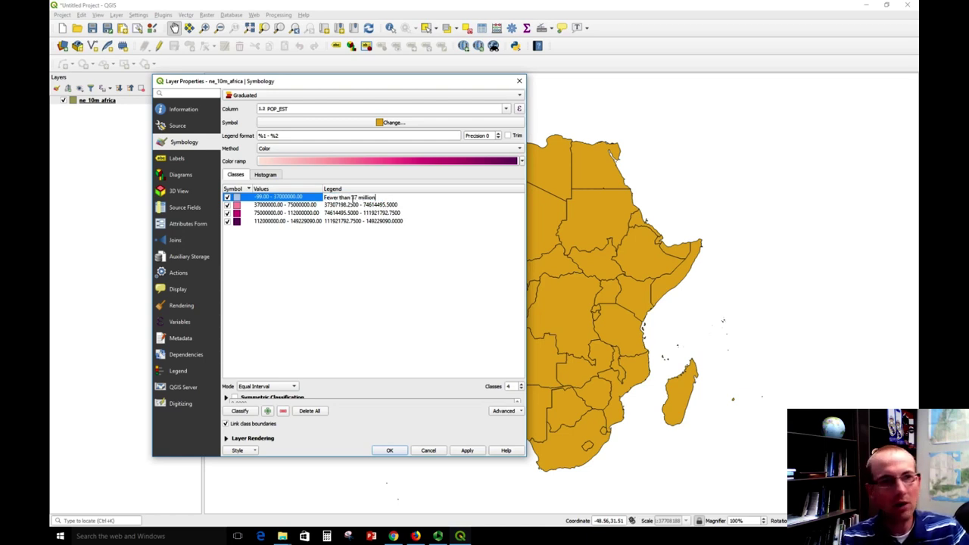
pyautogui.press('Return')
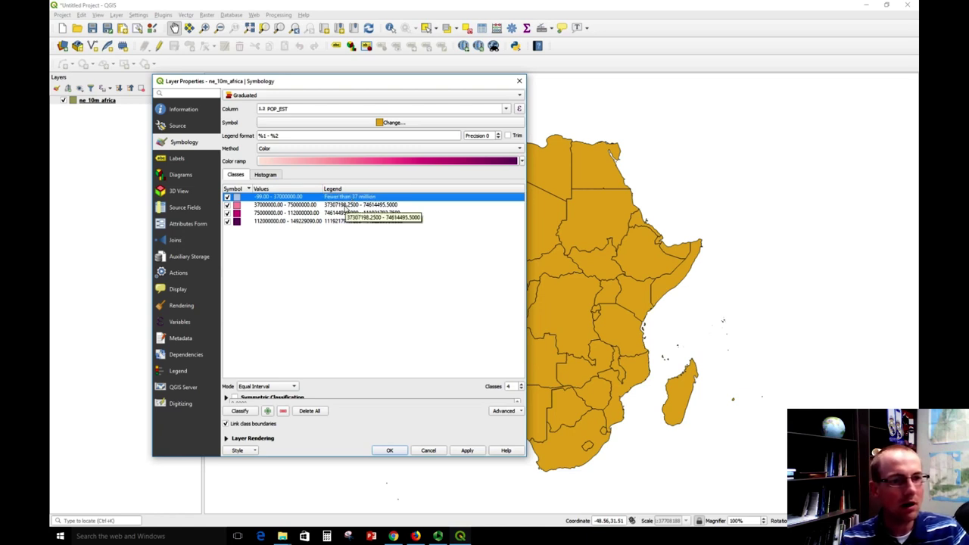
pyautogui.doubleClick(347, 205)
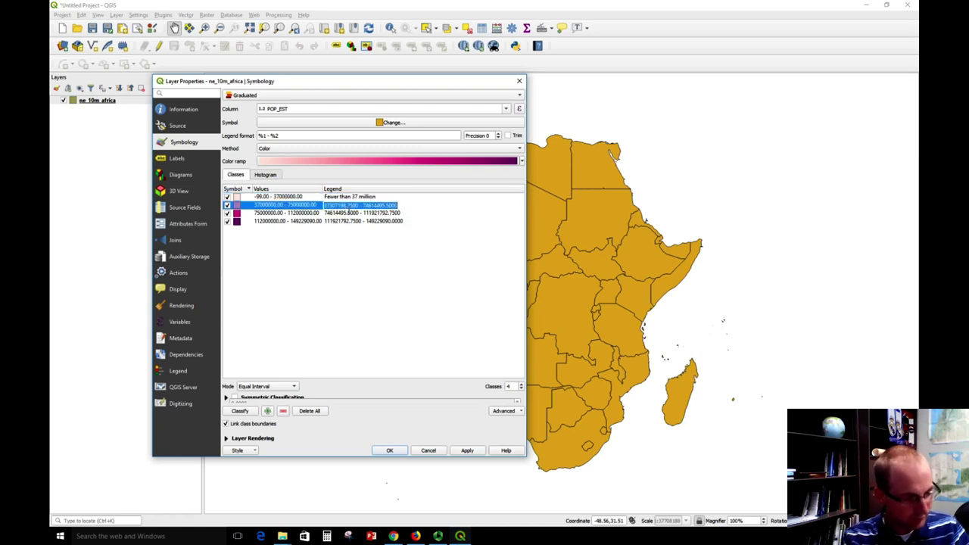
pyautogui.write('37 mil')
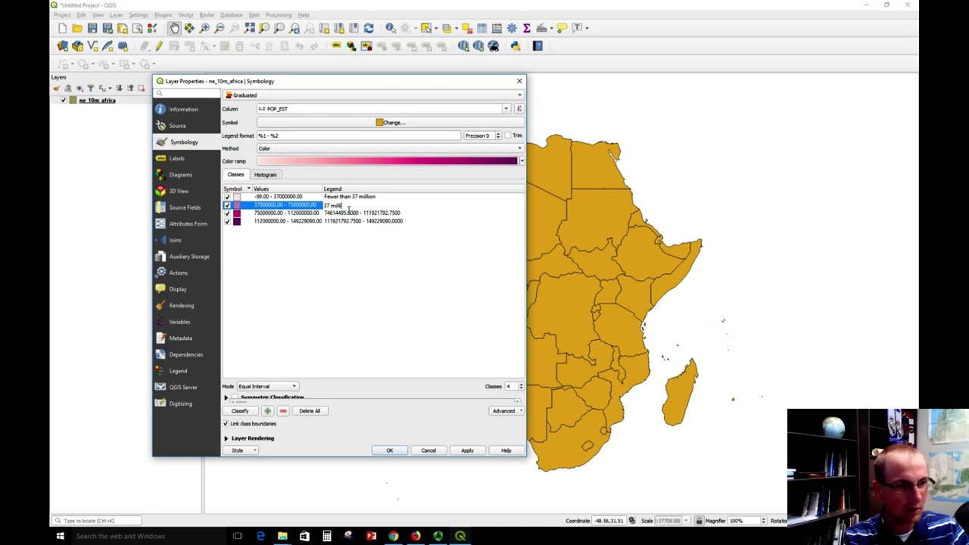
pyautogui.write('lion to')
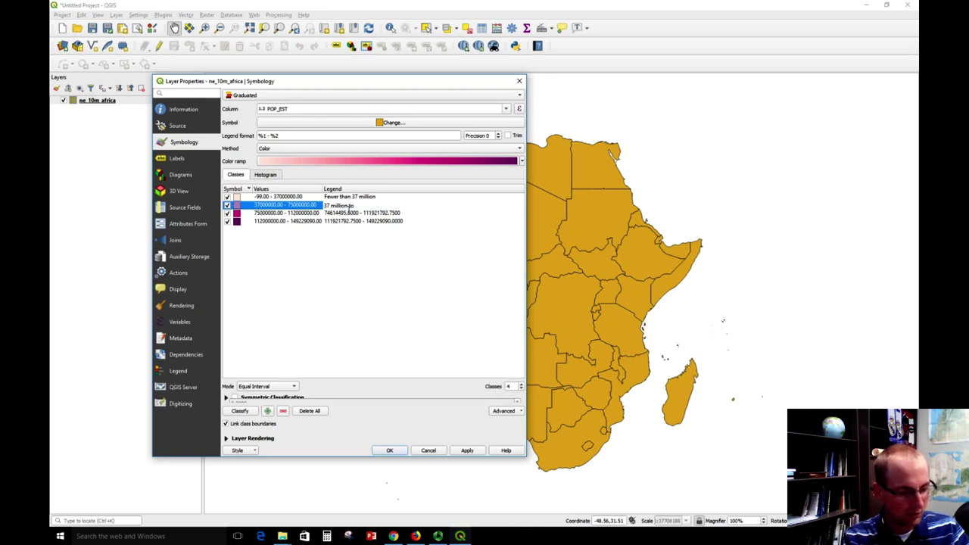
pyautogui.write(' 75 million')
pyautogui.press('Return')
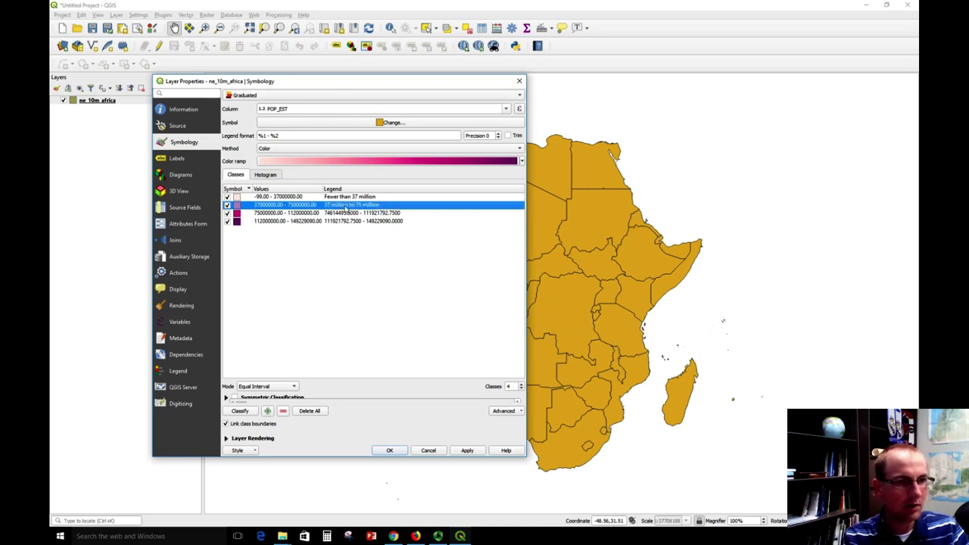
pyautogui.click(354, 206)
pyautogui.click(360, 206)
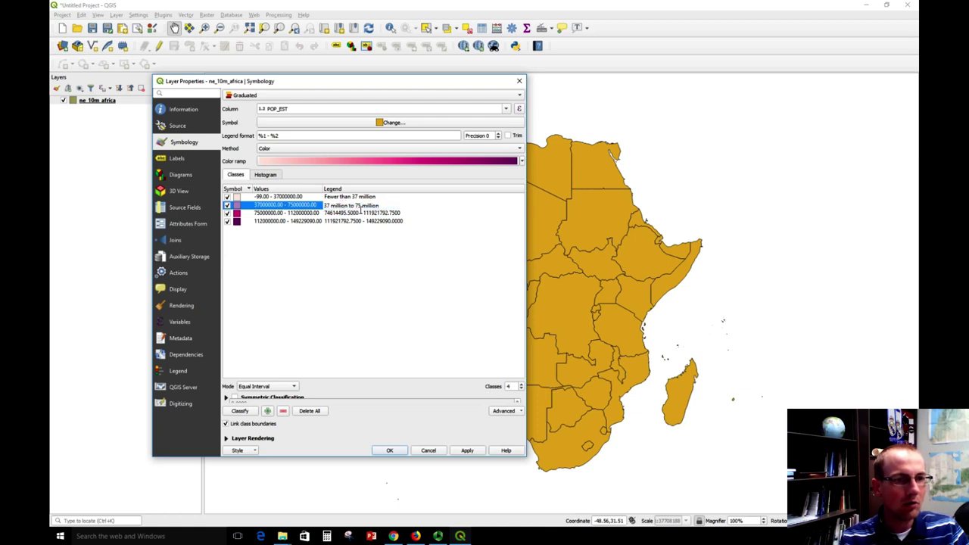
pyautogui.press('BackSpace')
pyautogui.press('BackSpace')
pyautogui.write('-')
pyautogui.press('Return')
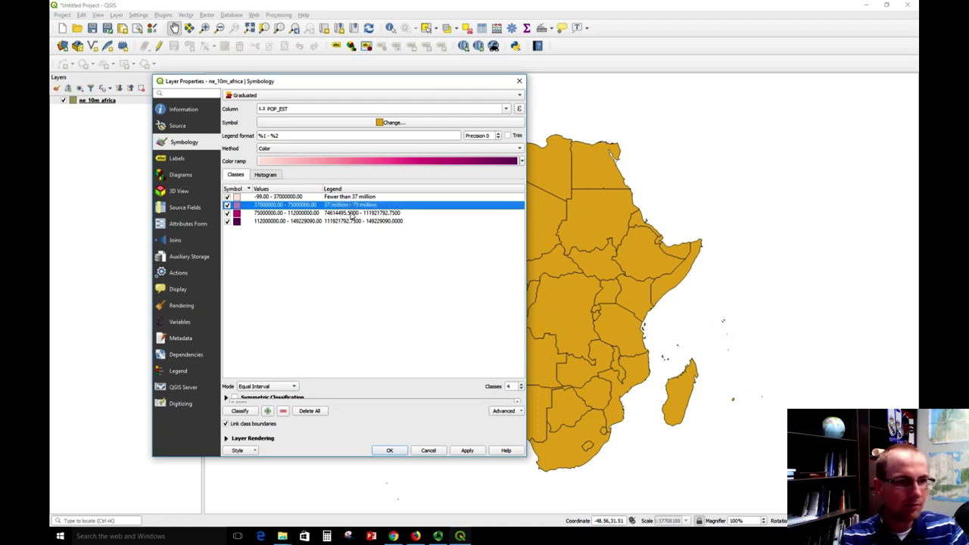
# Step: Label the last classes '75 million - 112 million' and 'Over 112 million', then apply and close
pyautogui.doubleClick(353, 214)
pyautogui.write('75 million')
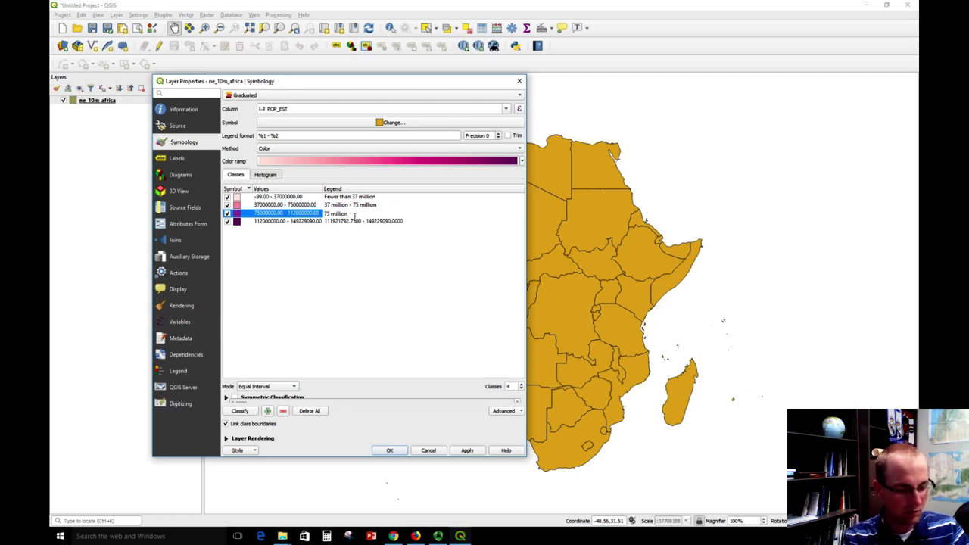
pyautogui.write(' - 112 million')
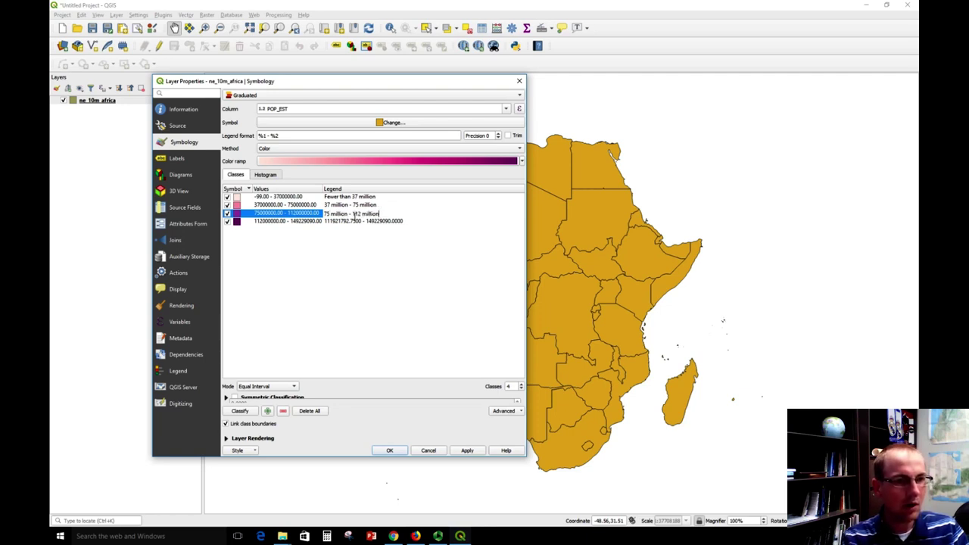
pyautogui.press('Return')
pyautogui.click(343, 222)
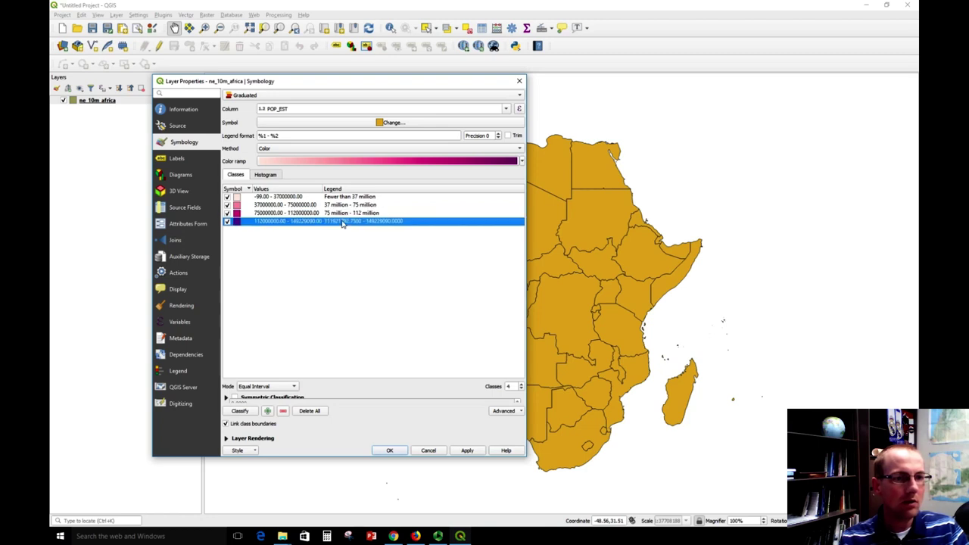
pyautogui.click(345, 222)
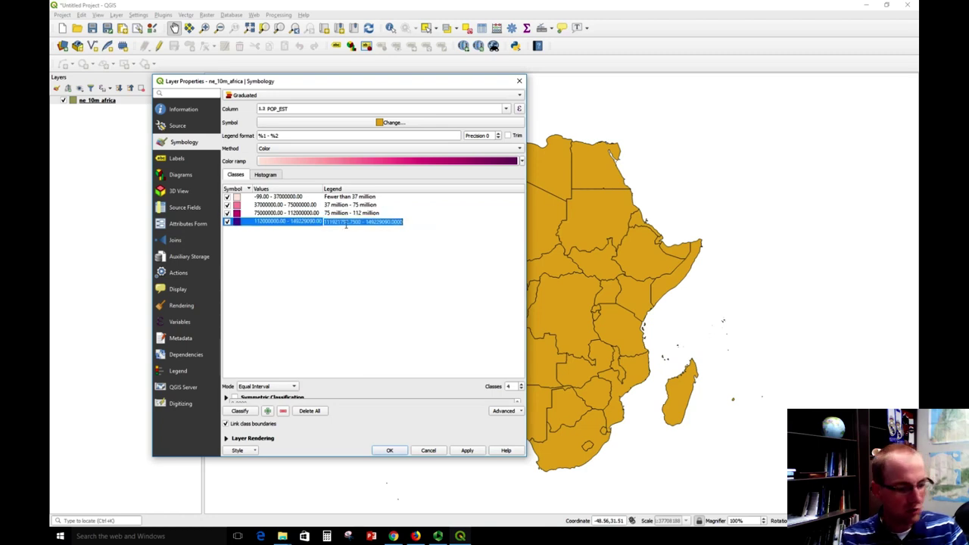
pyautogui.write('11O')
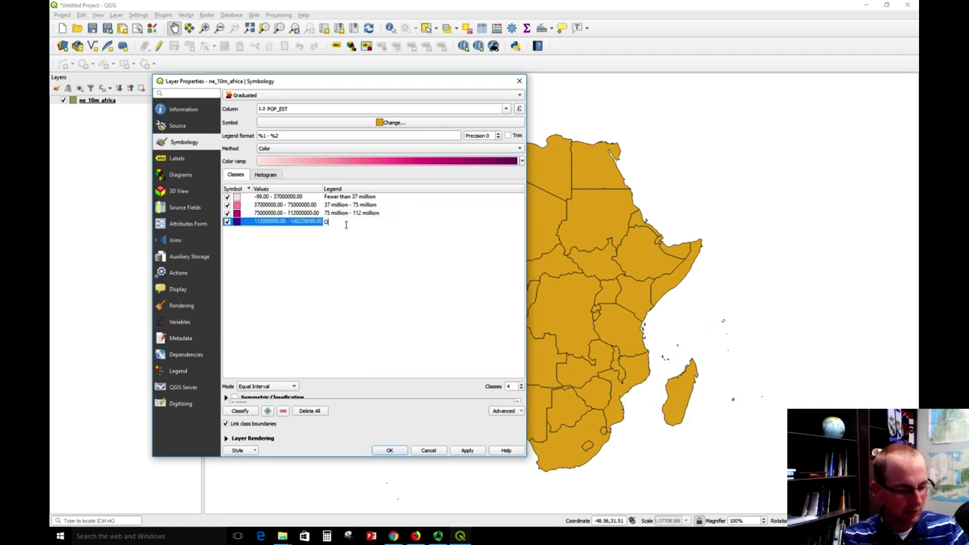
pyautogui.write('ver 112 million')
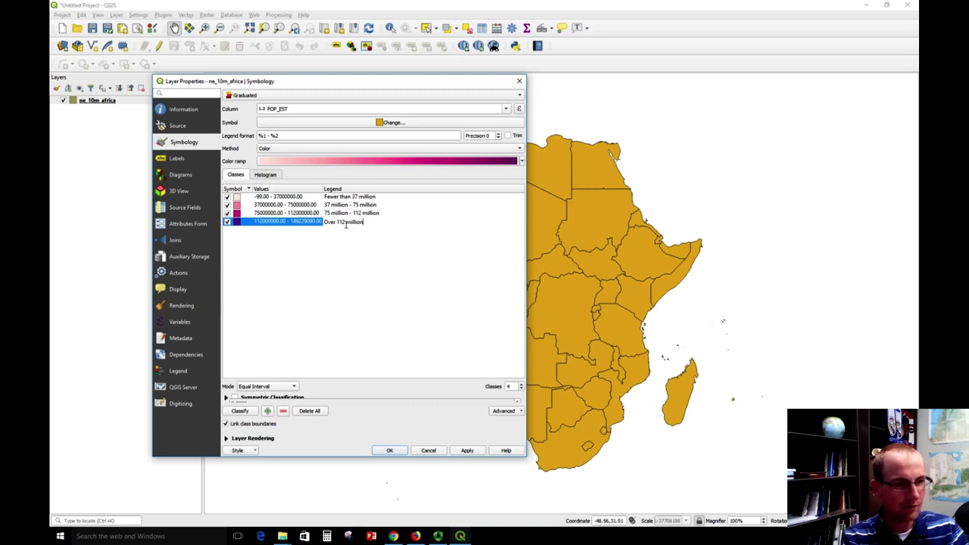
pyautogui.press('Return')
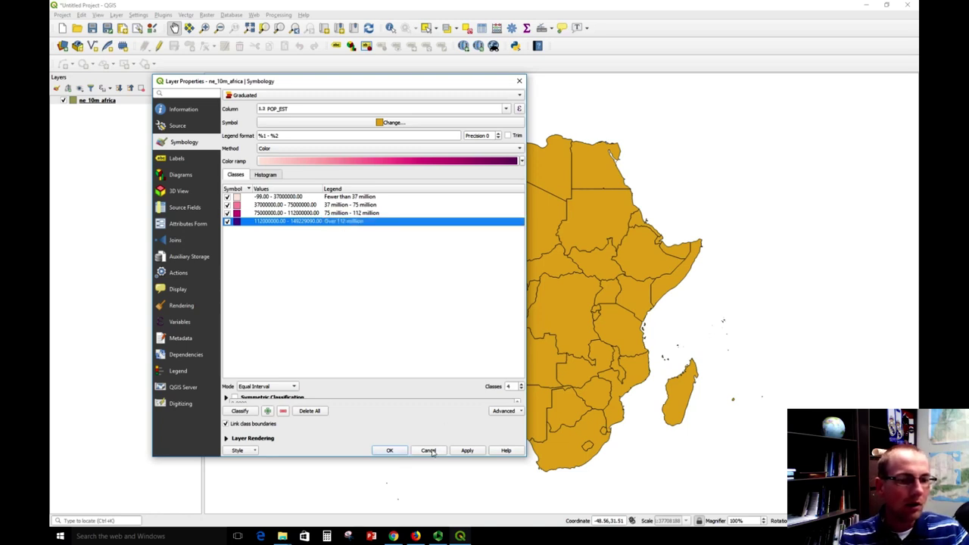
pyautogui.click(468, 451)
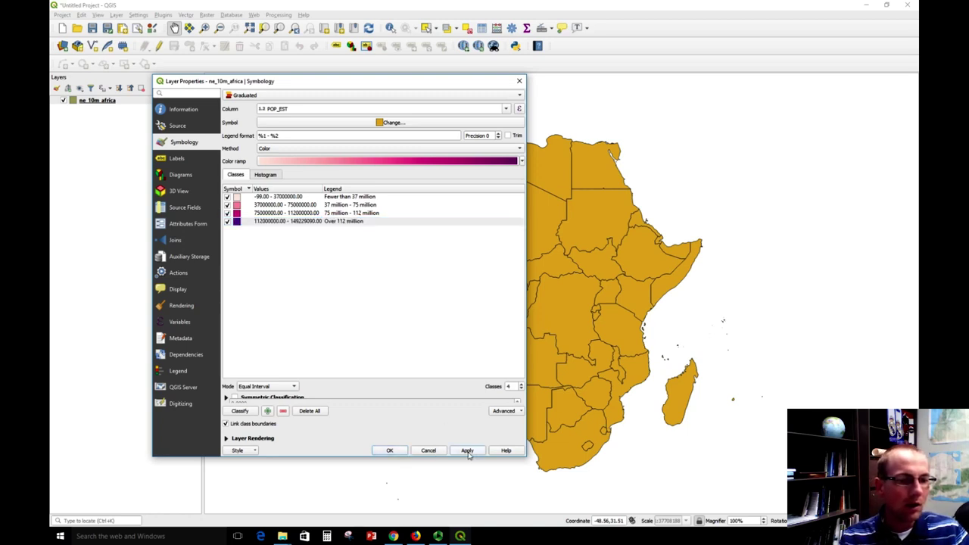
pyautogui.click(398, 452)
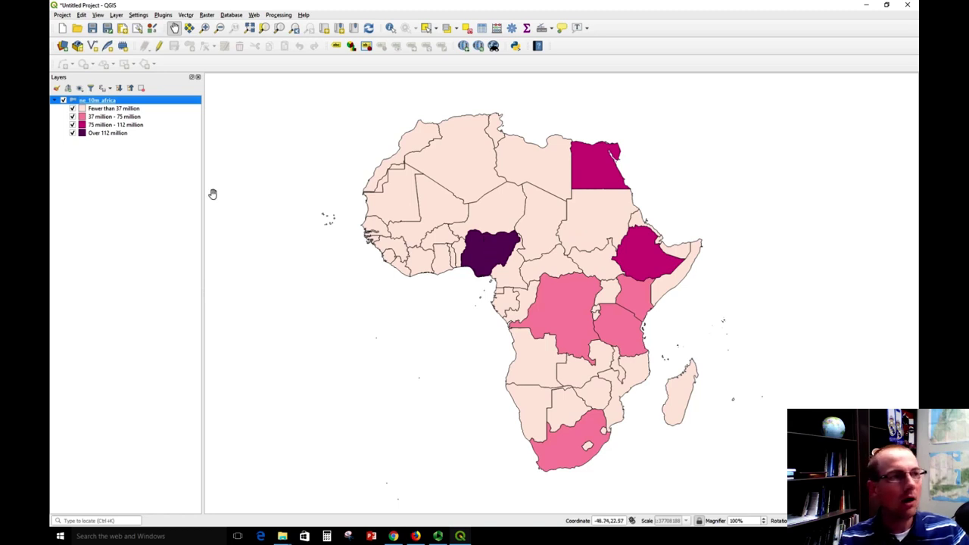
# Step: Create a new print layout titled 'Africa population' and maximise its window
pyautogui.click(63, 15)
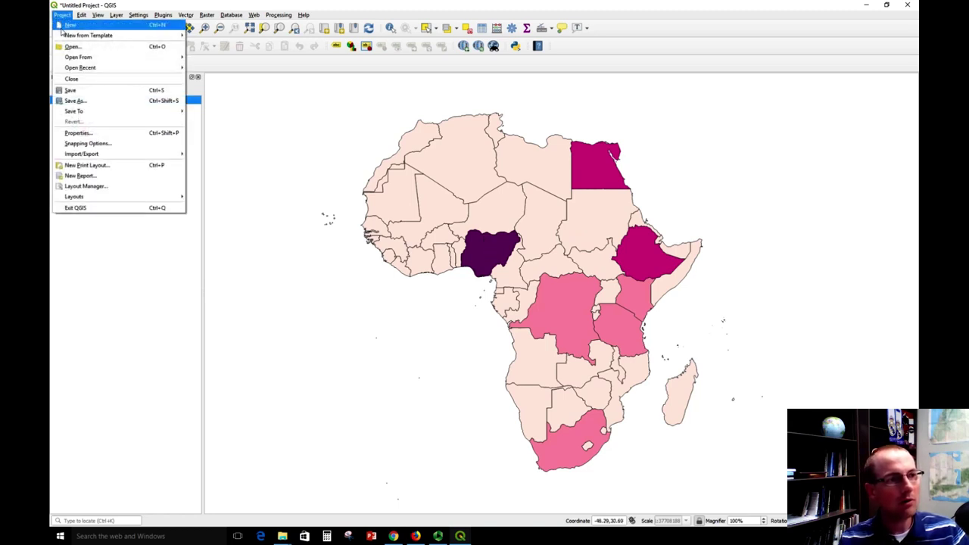
pyautogui.click(113, 165)
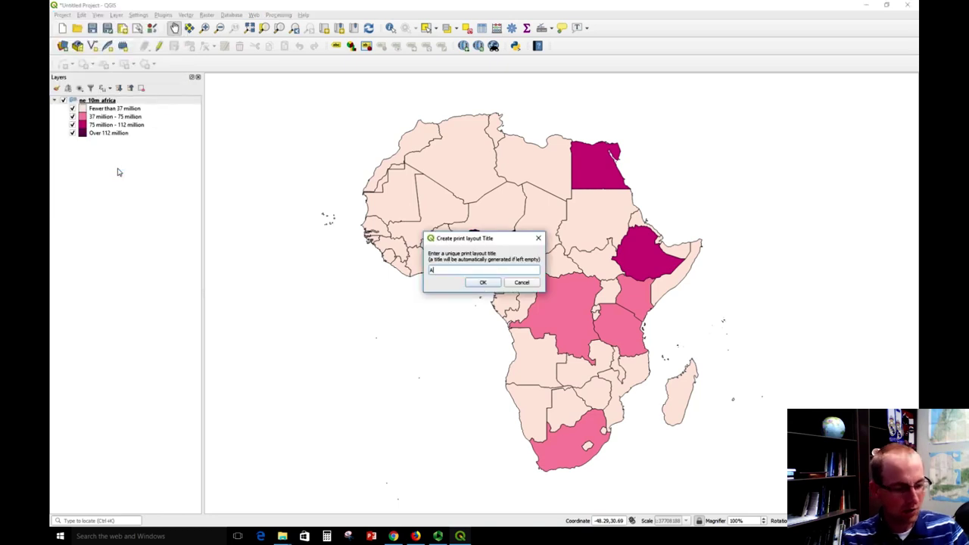
pyautogui.write('Africa population')
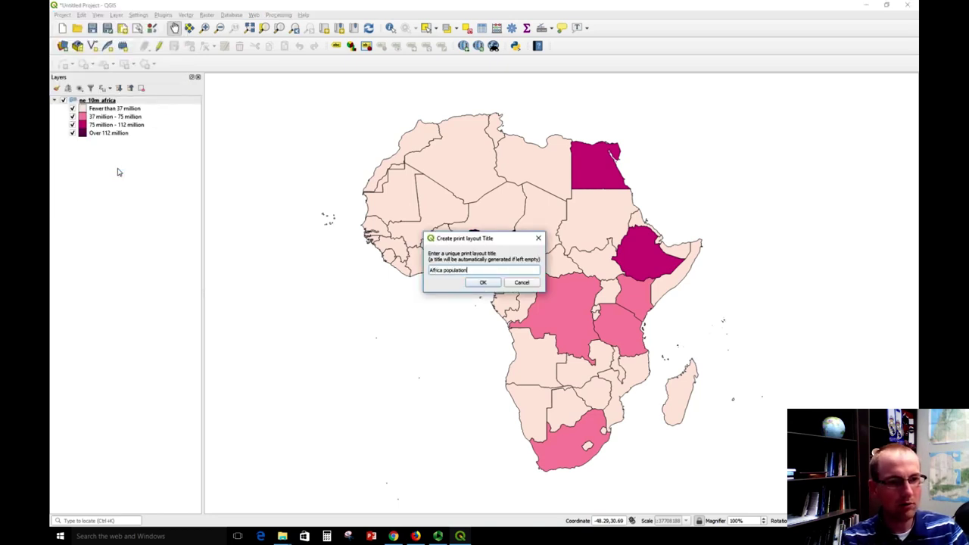
pyautogui.press('Return')
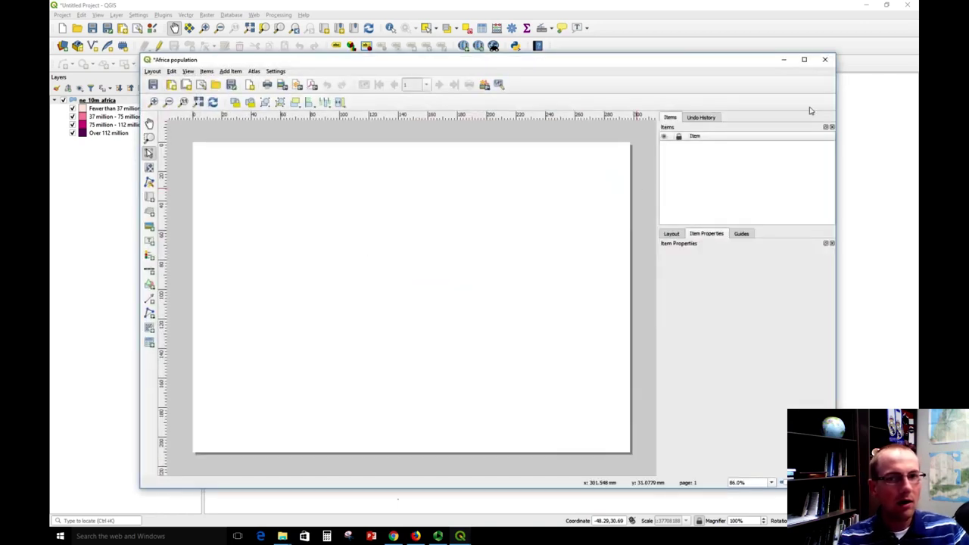
pyautogui.click(804, 59)
# Step: Set the layout page to portrait orientation and Letter size
pyautogui.rightClick(476, 247)
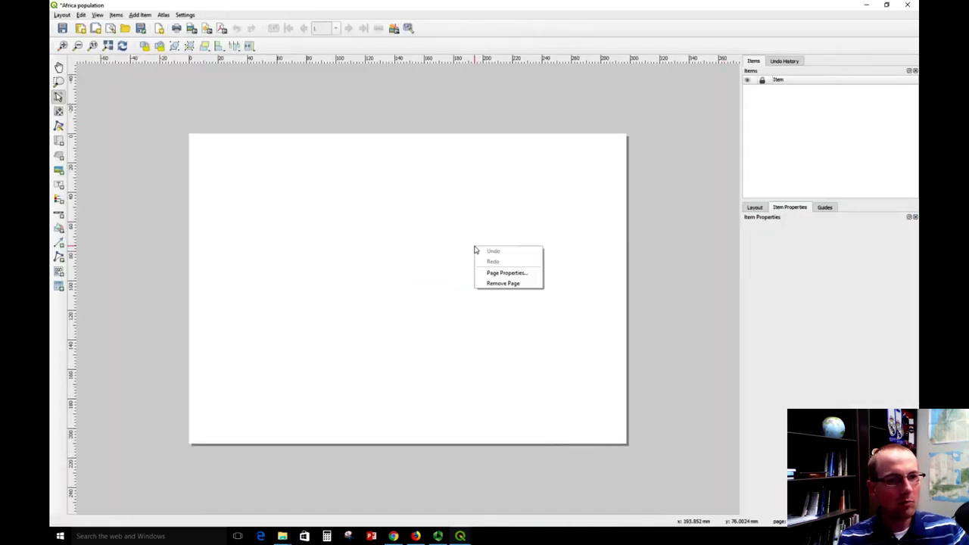
pyautogui.click(492, 278)
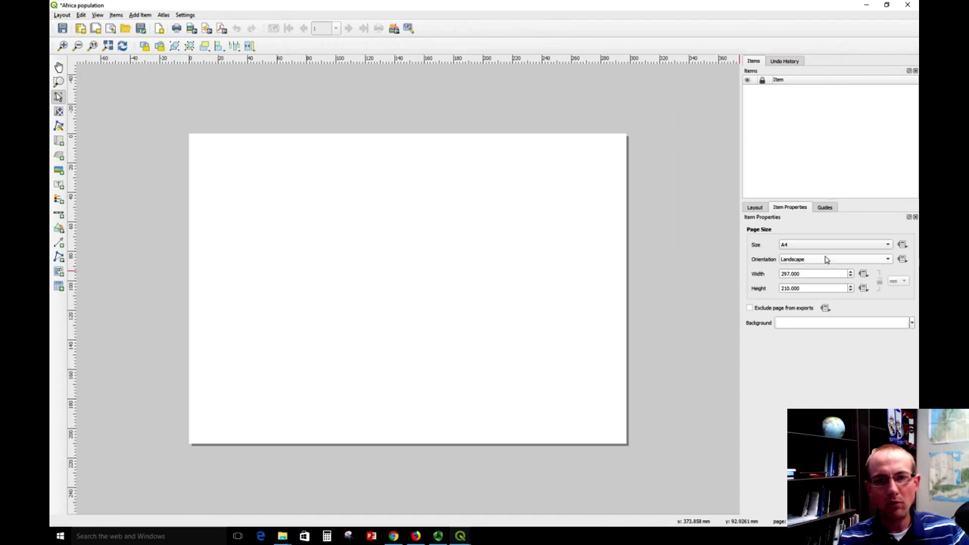
pyautogui.click(825, 259)
pyautogui.click(822, 250)
pyautogui.click(824, 246)
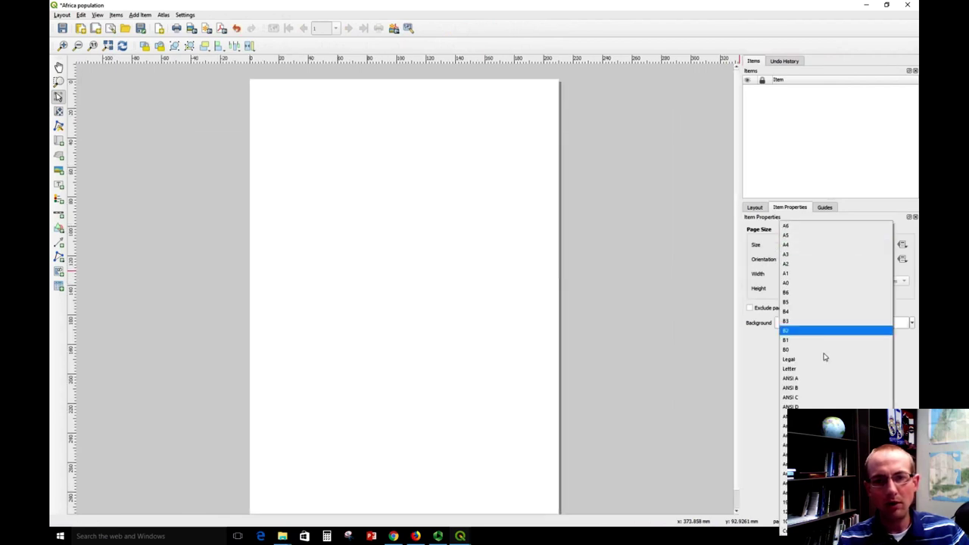
pyautogui.click(821, 371)
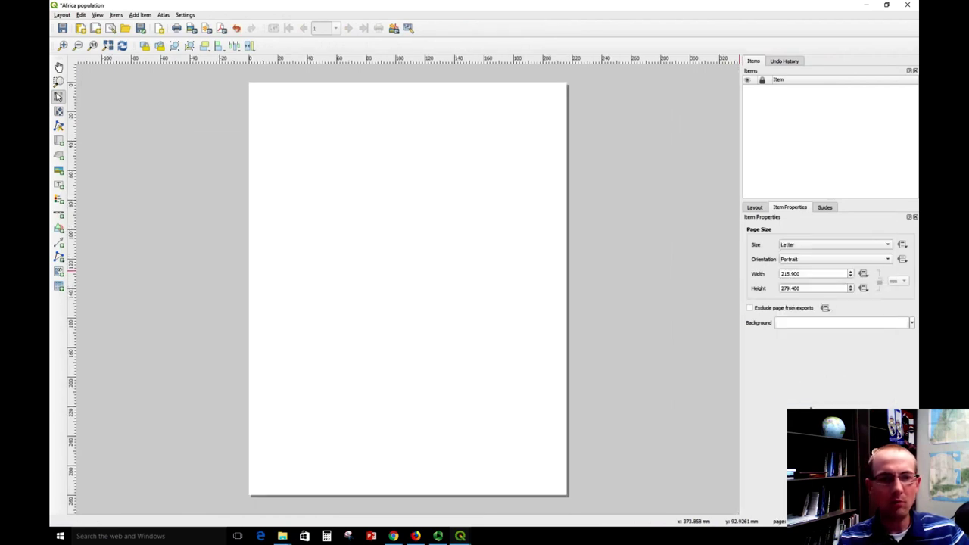
pyautogui.click(58, 111)
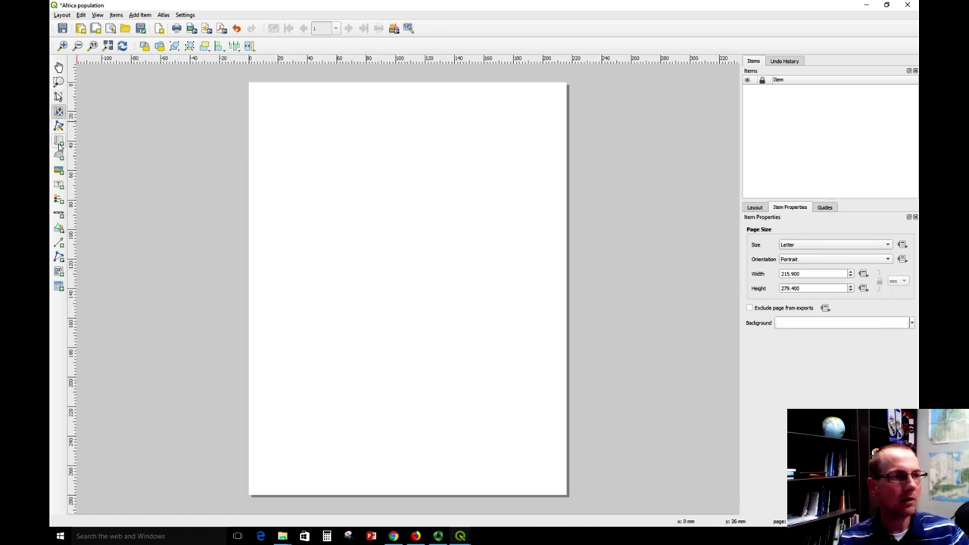
# Step: Draw a page-covering map frame at scale 40000000 and shift Africa rightward within it
pyautogui.click(59, 141)
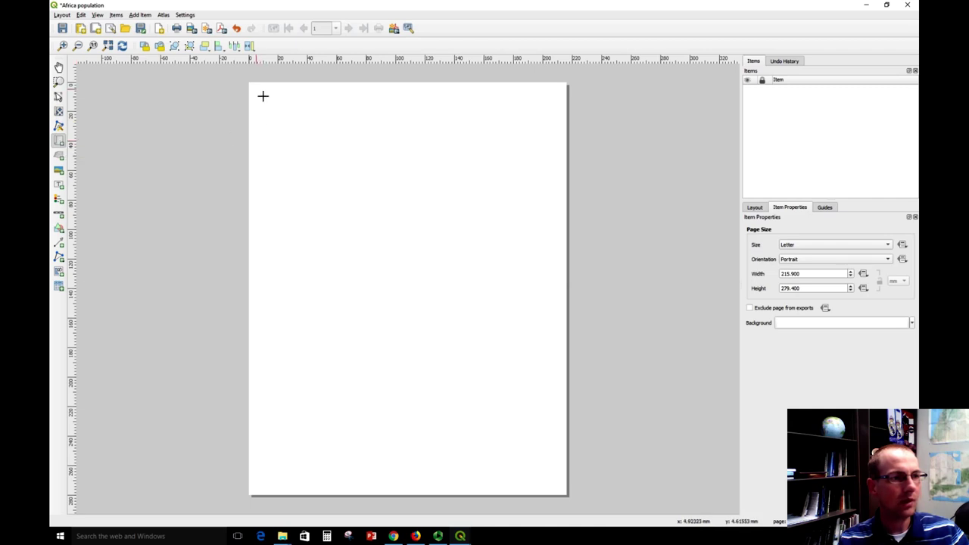
pyautogui.moveTo(256, 91); pyautogui.dragTo(562, 484)
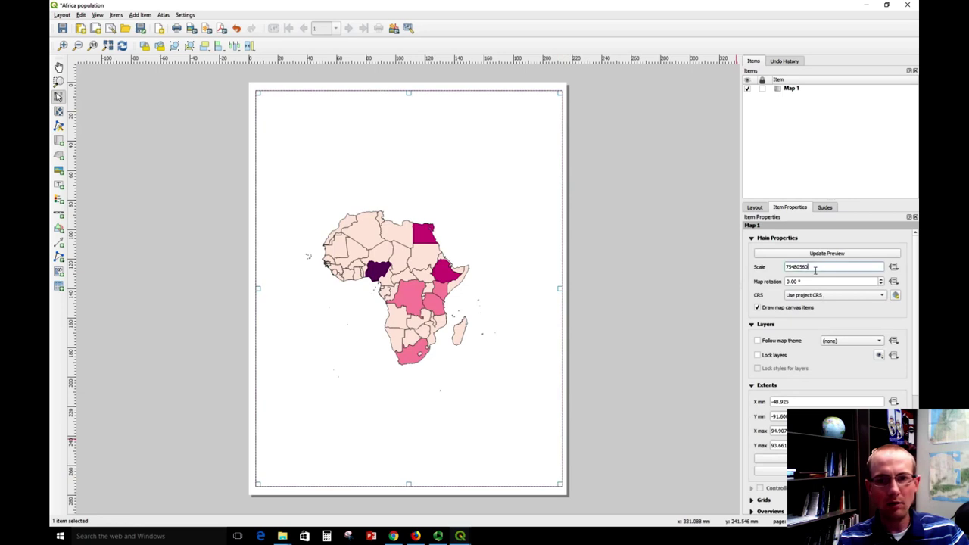
pyautogui.moveTo(818, 271); pyautogui.dragTo(764, 274)
pyautogui.write('40')
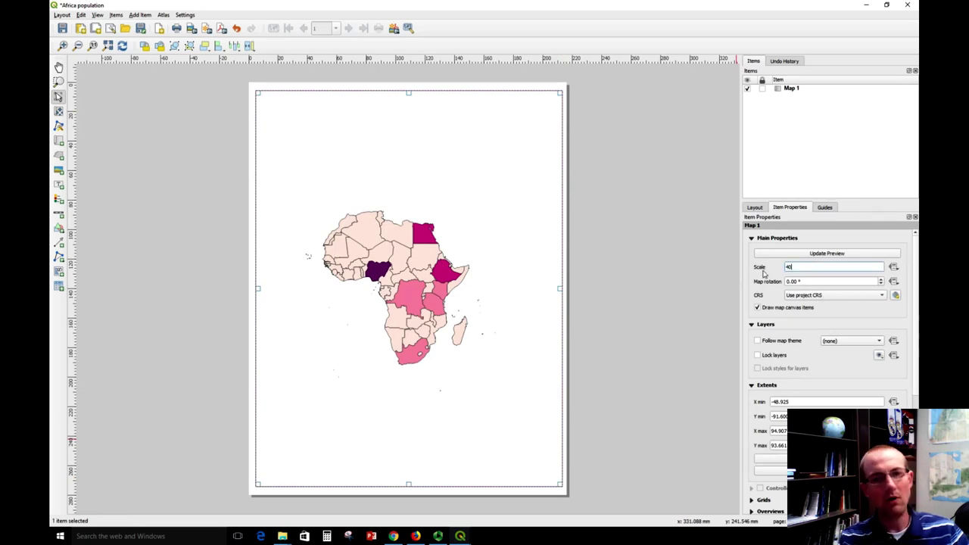
pyautogui.write('000000')
pyautogui.press('Return')
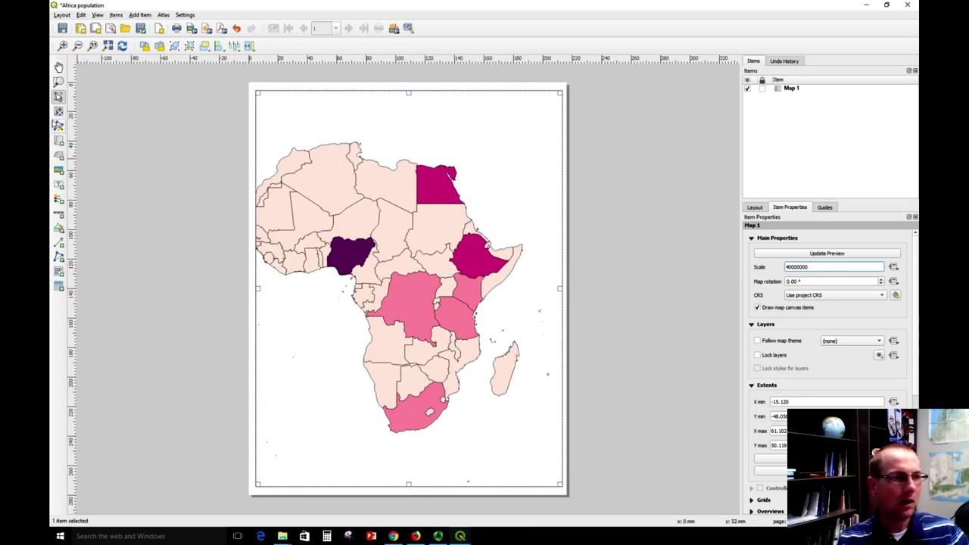
pyautogui.click(58, 110)
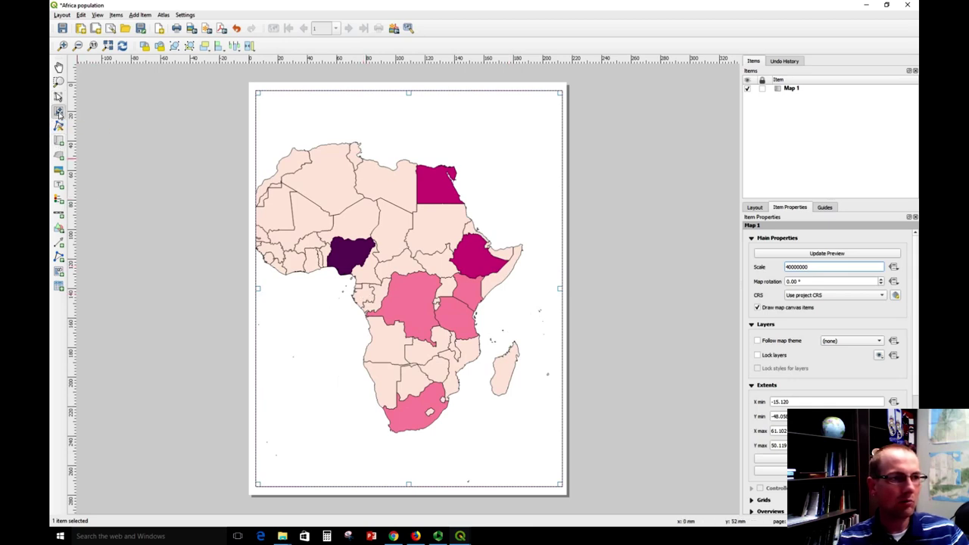
pyautogui.moveTo(343, 303); pyautogui.dragTo(368, 303)
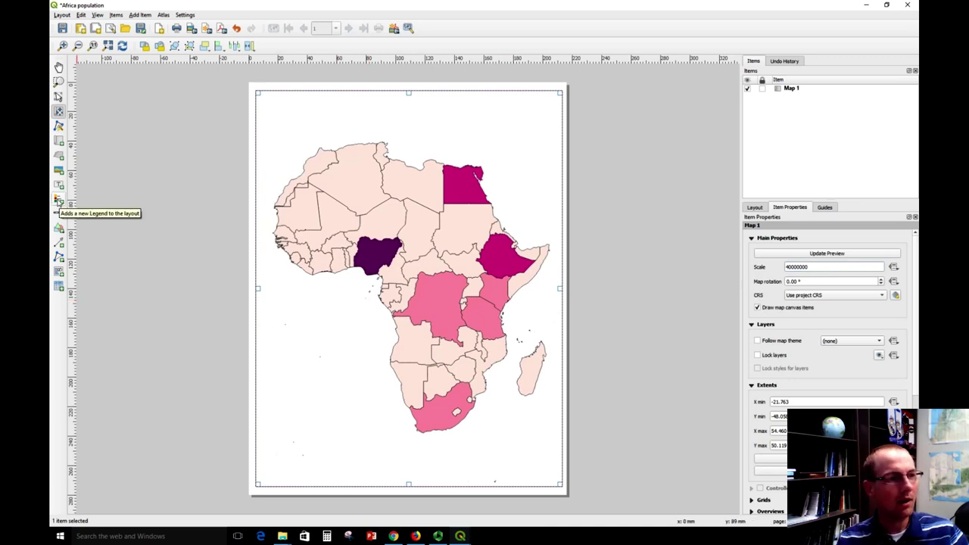
# Step: Draw a legend box left of Africa, turn off its Auto update, and select the ne_10m_africa entry
pyautogui.click(59, 201)
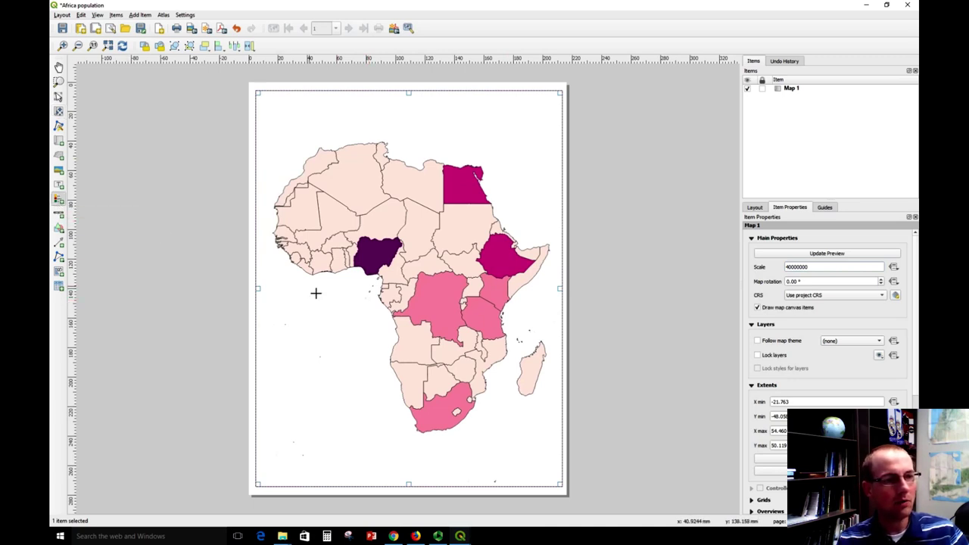
pyautogui.moveTo(266, 293); pyautogui.dragTo(377, 481)
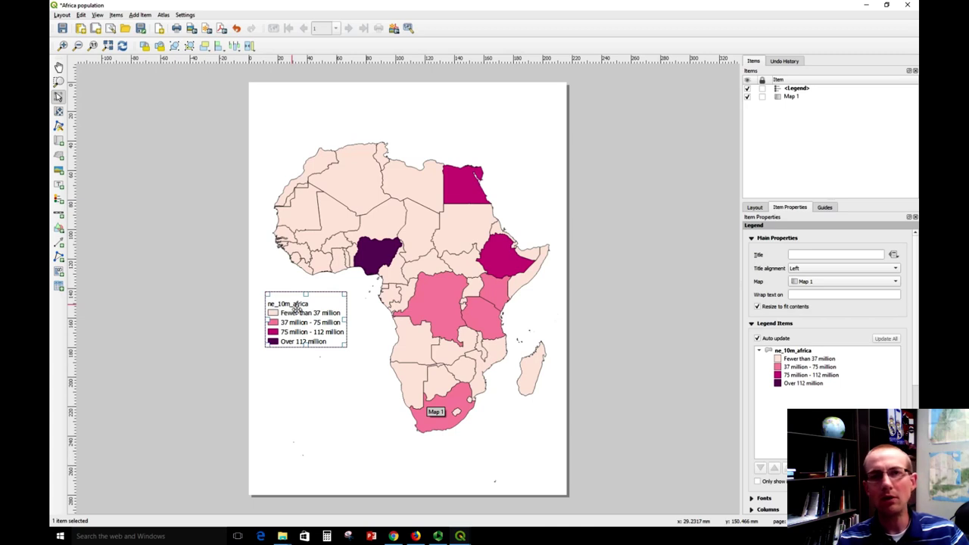
pyautogui.click(758, 340)
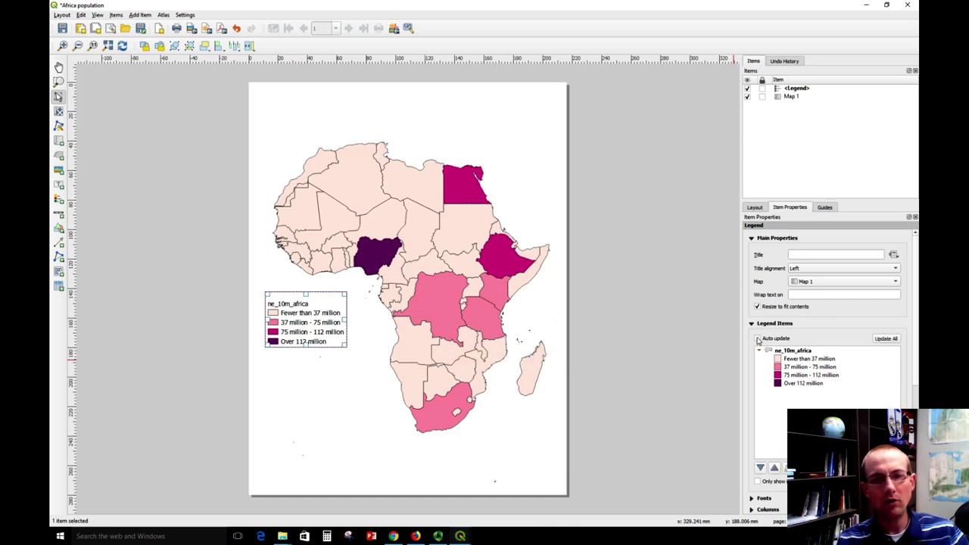
pyautogui.click(800, 351)
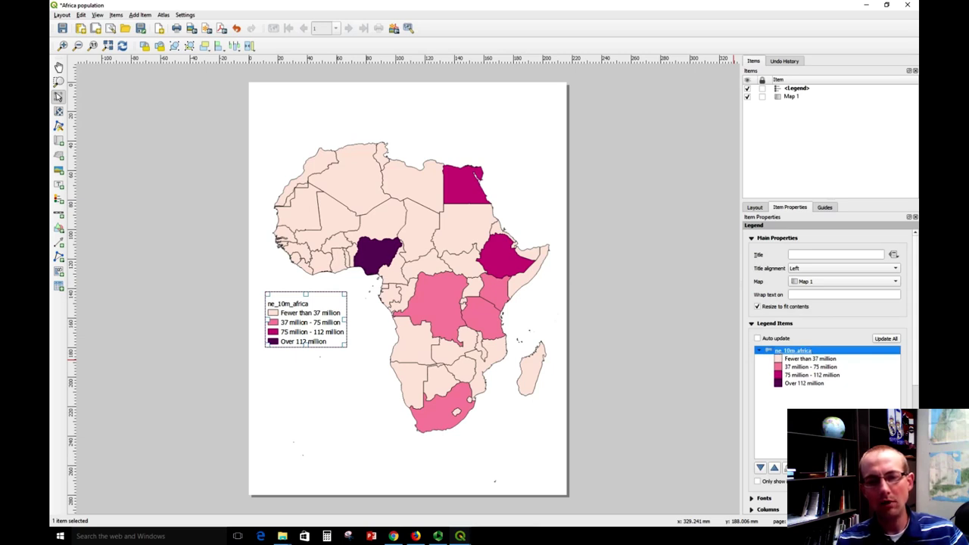
# Step: Replace the ne_10m_africa legend heading text with 'Country population (estimated)'
pyautogui.click(829, 468)
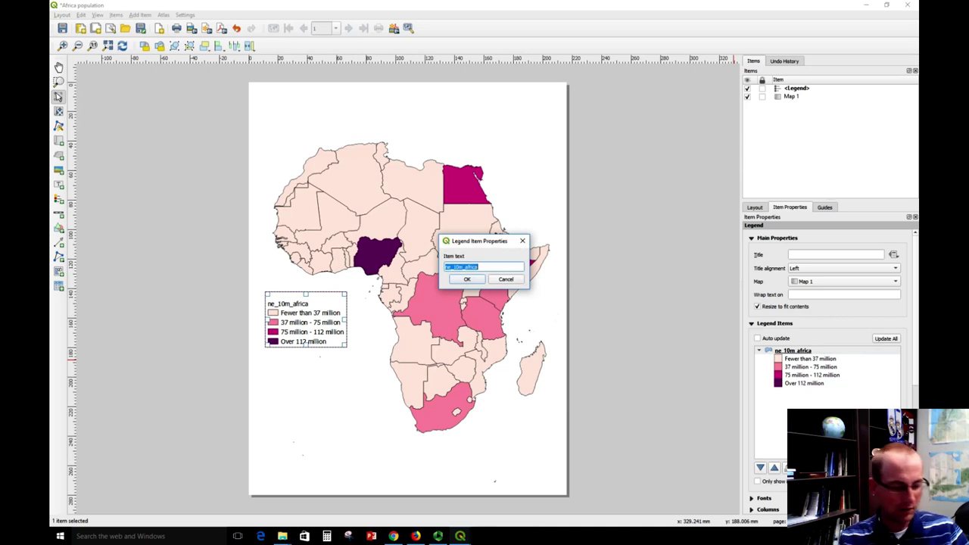
pyautogui.write('Population')
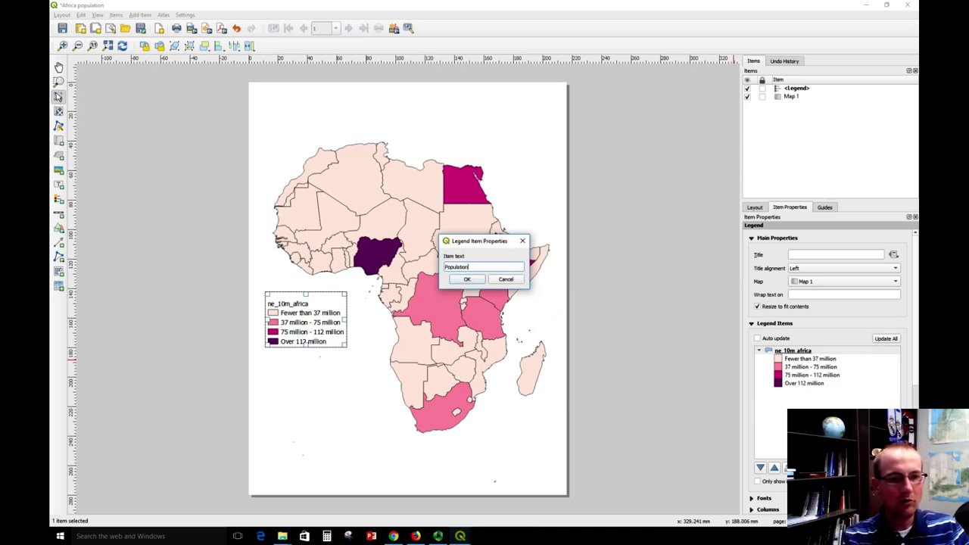
pyautogui.press('BackSpace')
pyautogui.press('BackSpace')
pyautogui.press('BackSpace')
pyautogui.press('BackSpace')
pyautogui.press('BackSpace')
pyautogui.press('BackSpace')
pyautogui.press('BackSpace')
pyautogui.press('BackSpace')
pyautogui.press('BackSpace')
pyautogui.write('Coun')
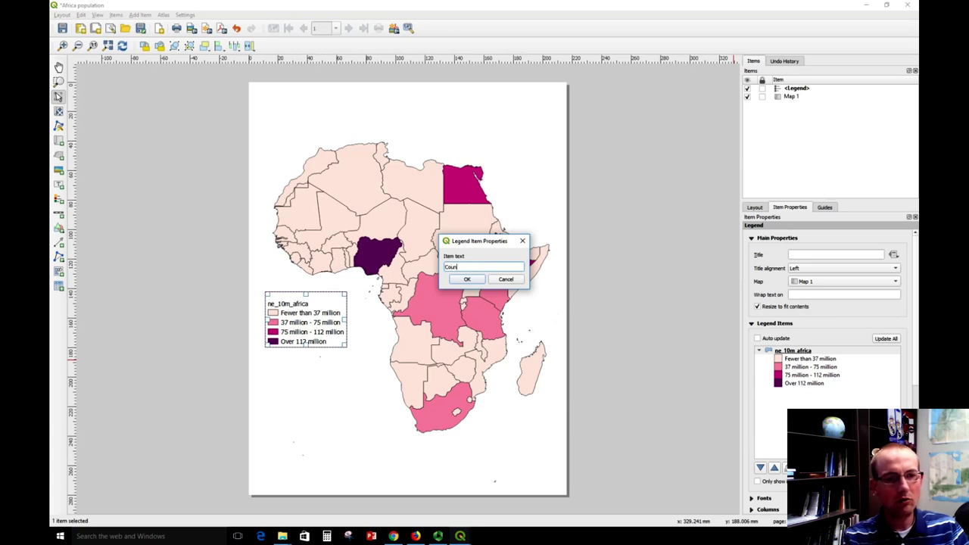
pyautogui.write('try population (estimated')
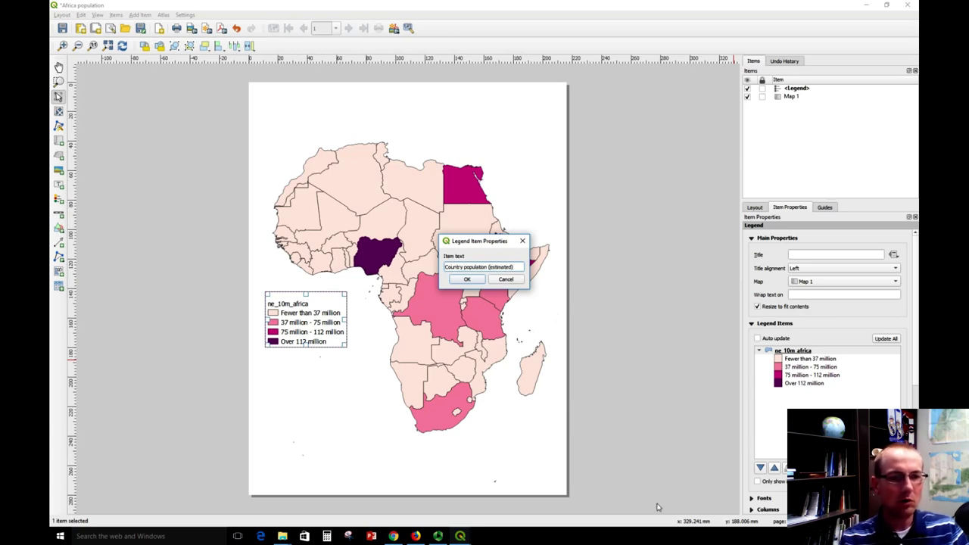
pyautogui.click(467, 280)
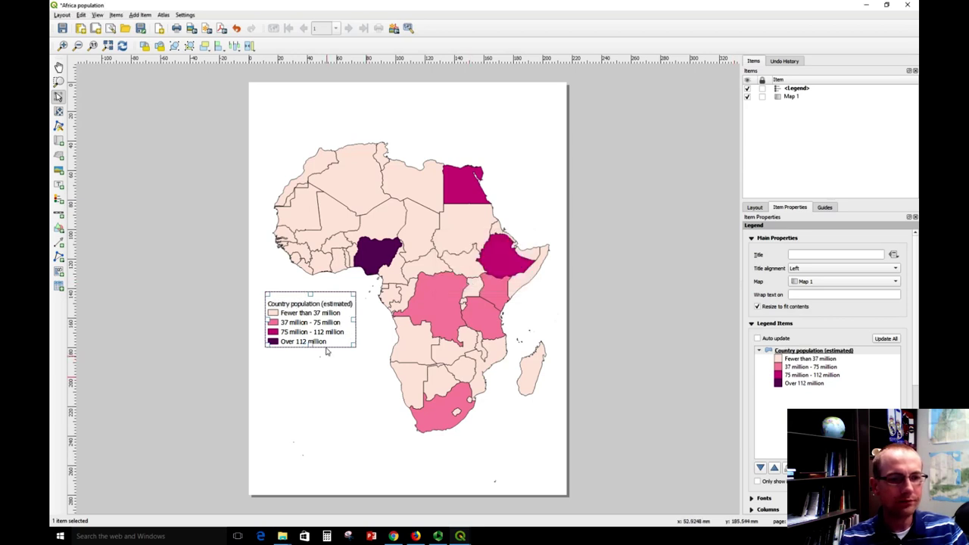
# Step: Drag the legend lower on the page
pyautogui.moveTo(302, 307); pyautogui.dragTo(301, 343)
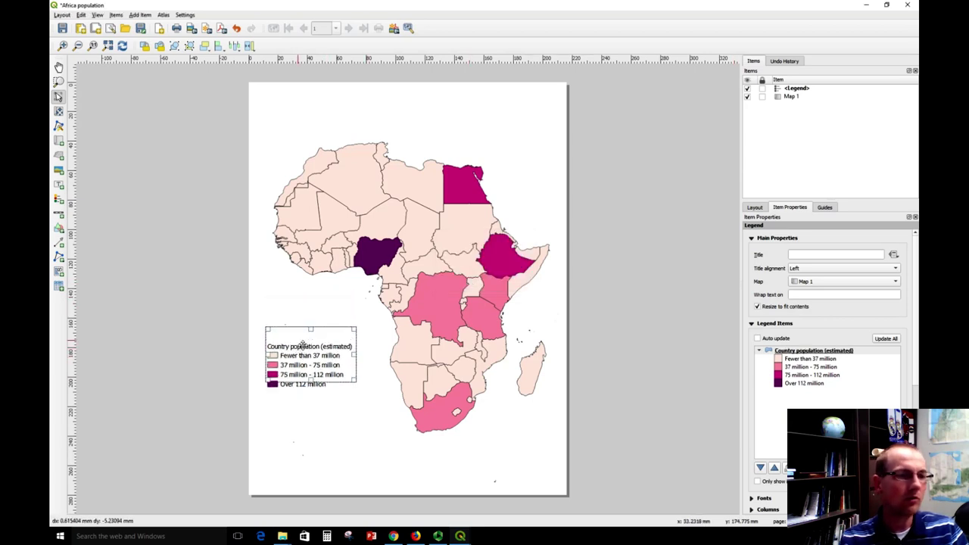
pyautogui.click(324, 431)
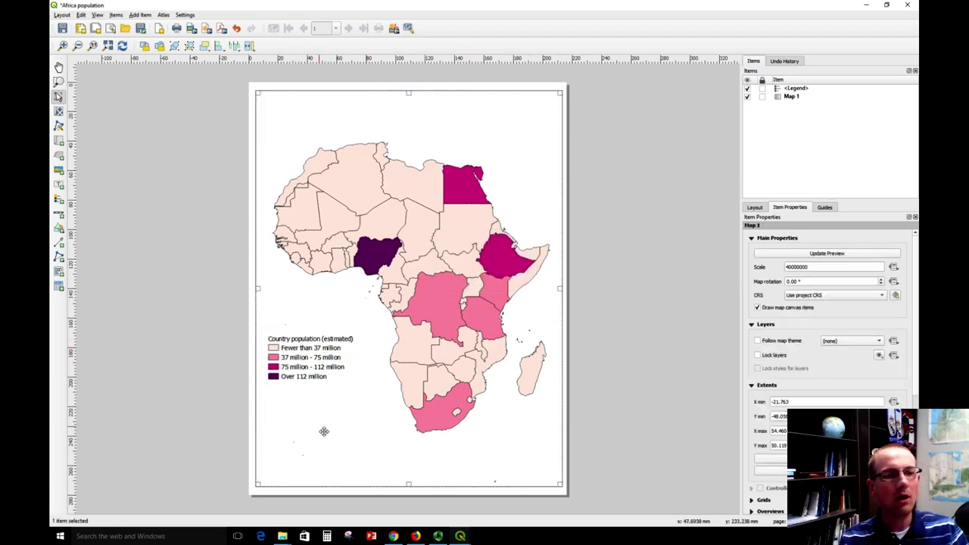
pyautogui.click(310, 379)
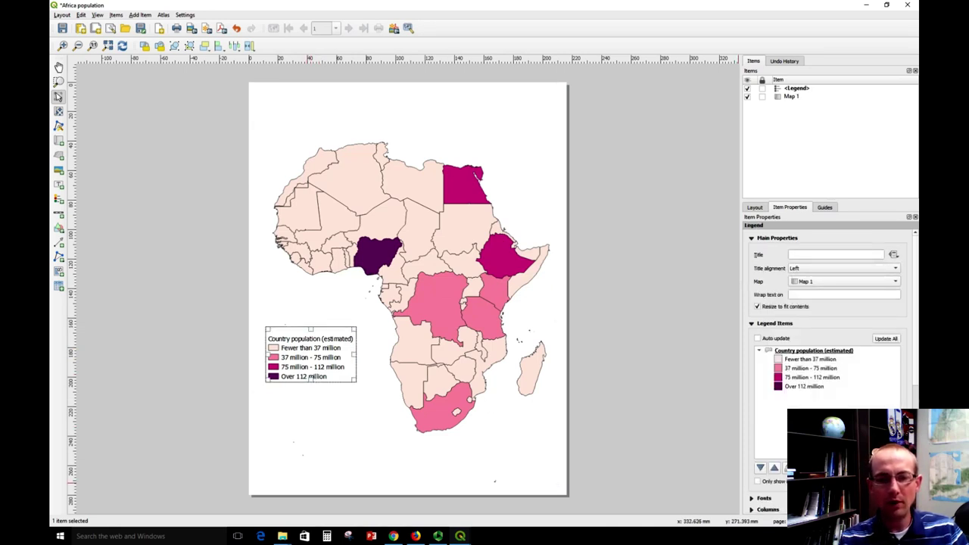
# Step: Reorder the legend classes descending, from Over 112 million down to Fewer than 37 million
pyautogui.click(806, 386)
pyautogui.click(774, 469)
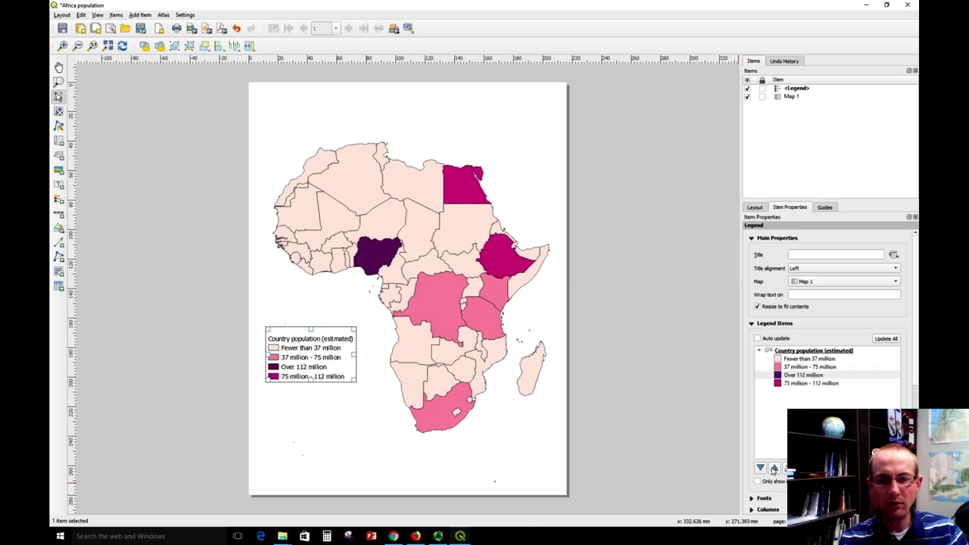
pyautogui.click(774, 468)
pyautogui.click(774, 468)
pyautogui.click(810, 384)
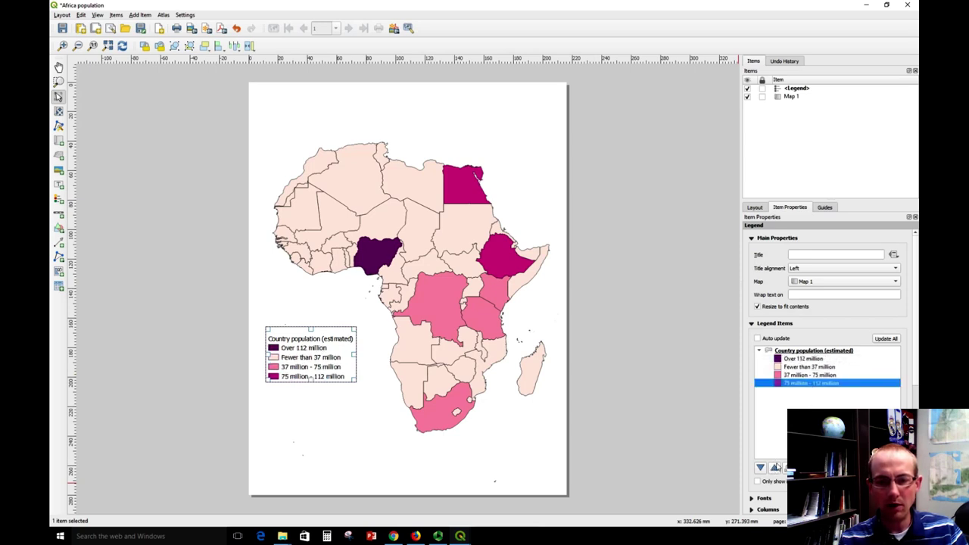
pyautogui.click(775, 468)
pyautogui.click(776, 467)
pyautogui.click(818, 384)
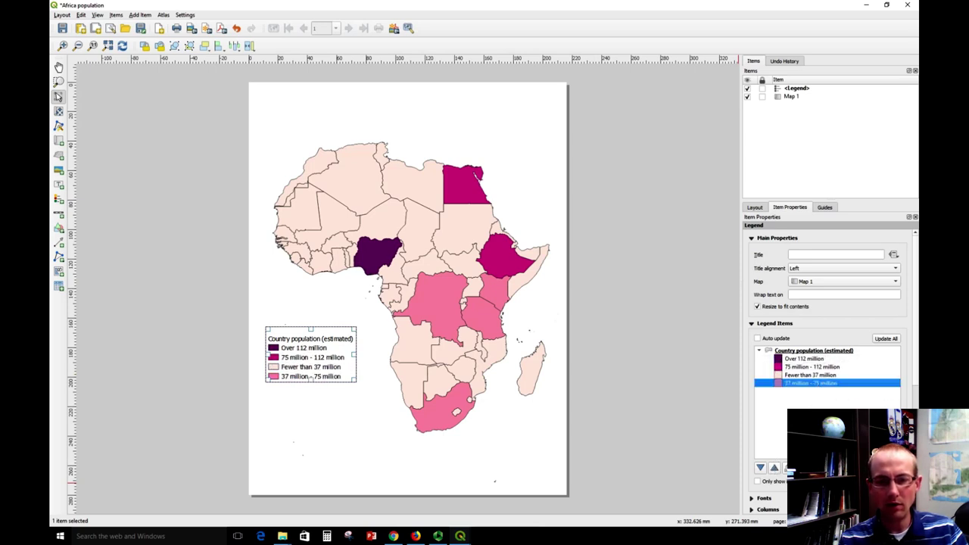
pyautogui.click(774, 468)
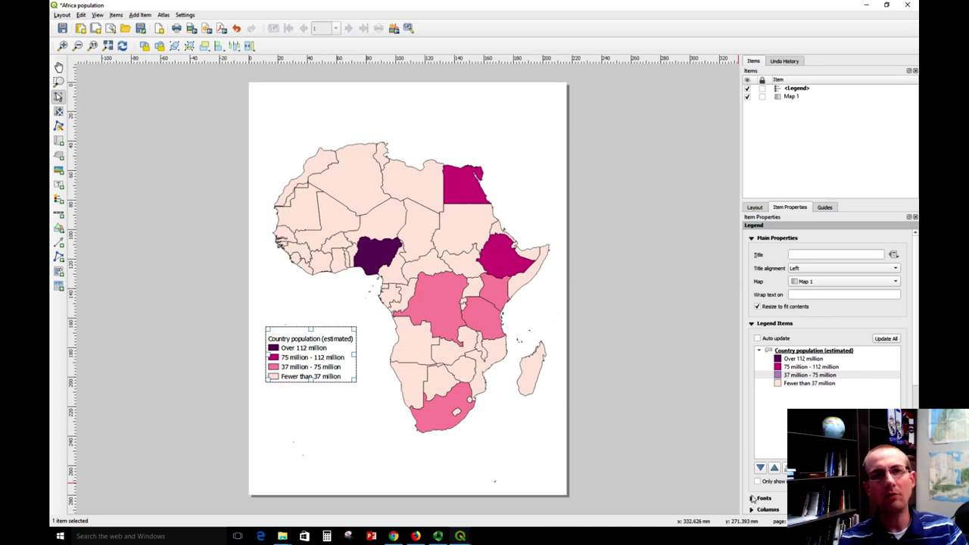
pyautogui.click(534, 463)
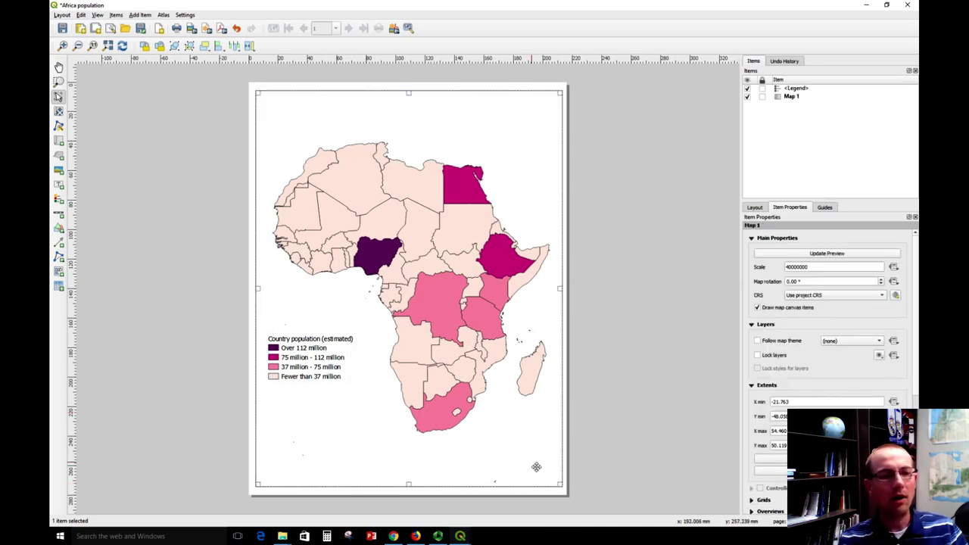
pyautogui.click(656, 447)
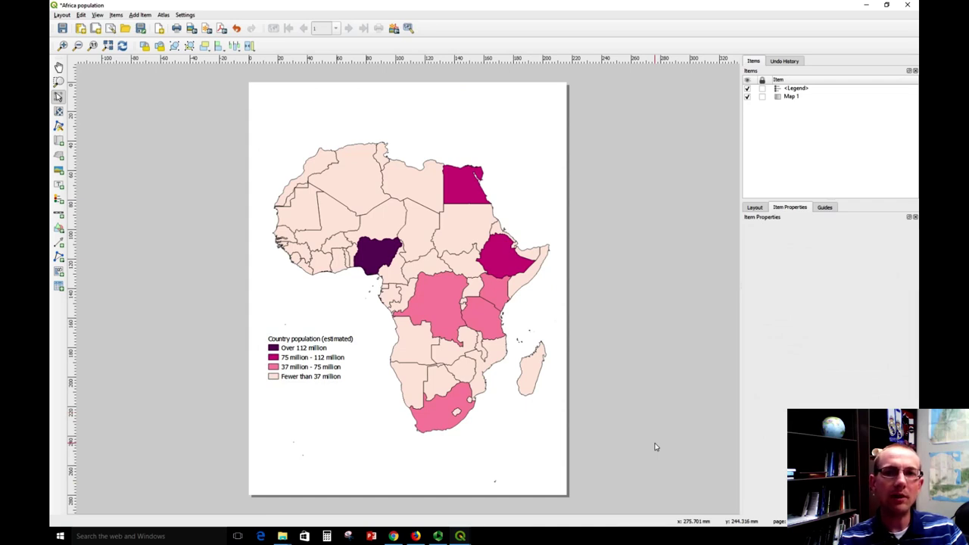